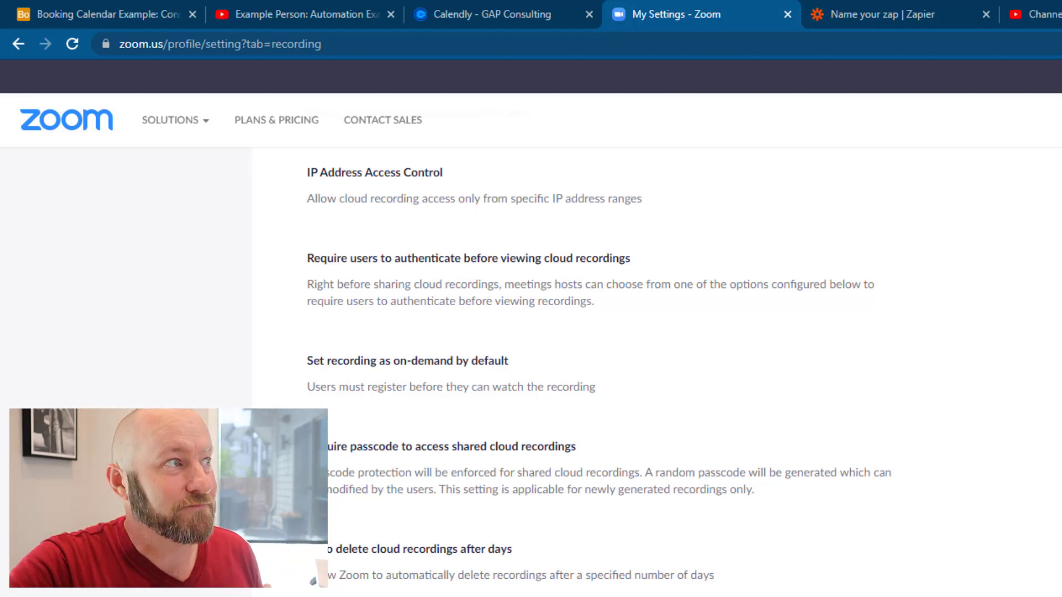
pyautogui.scroll(15, 386, 329)
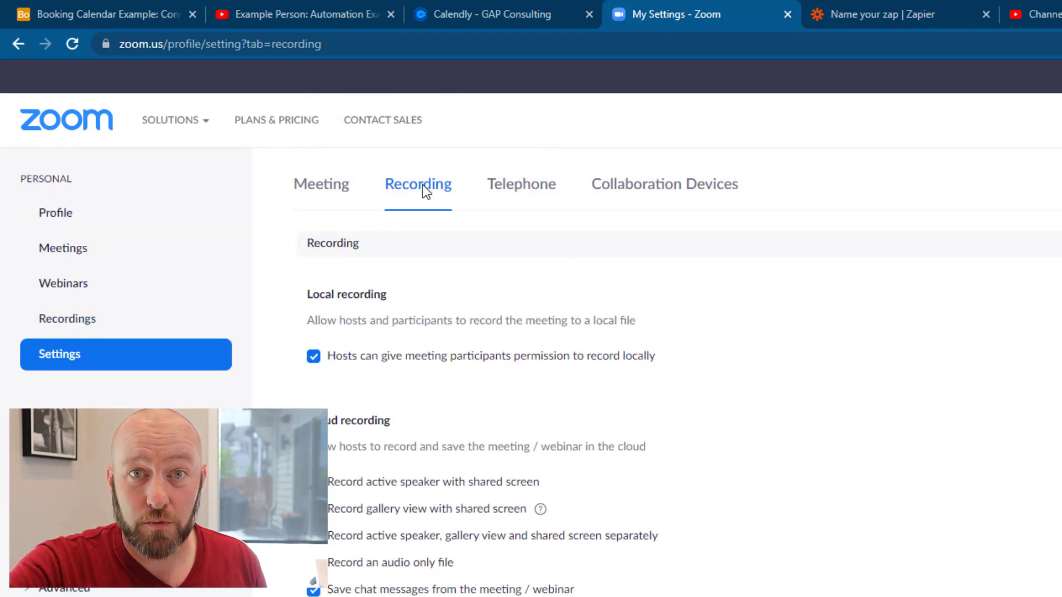
pyautogui.scroll(-15, 566, 311)
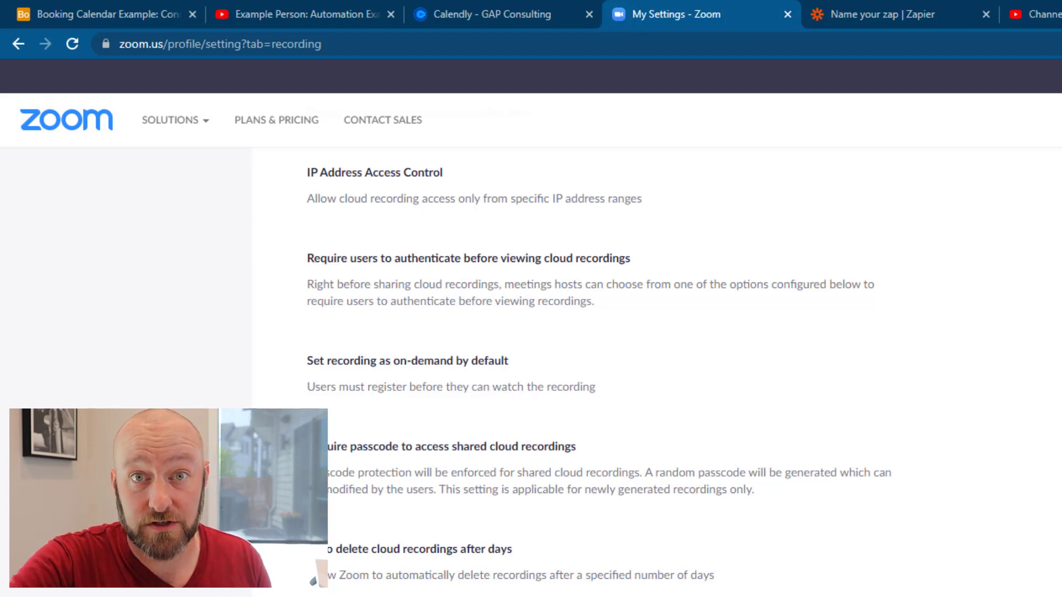
# Close the Zoom settings tab and bring up the Calendly 'Automation Example' booking page
pyautogui.click(786, 14)
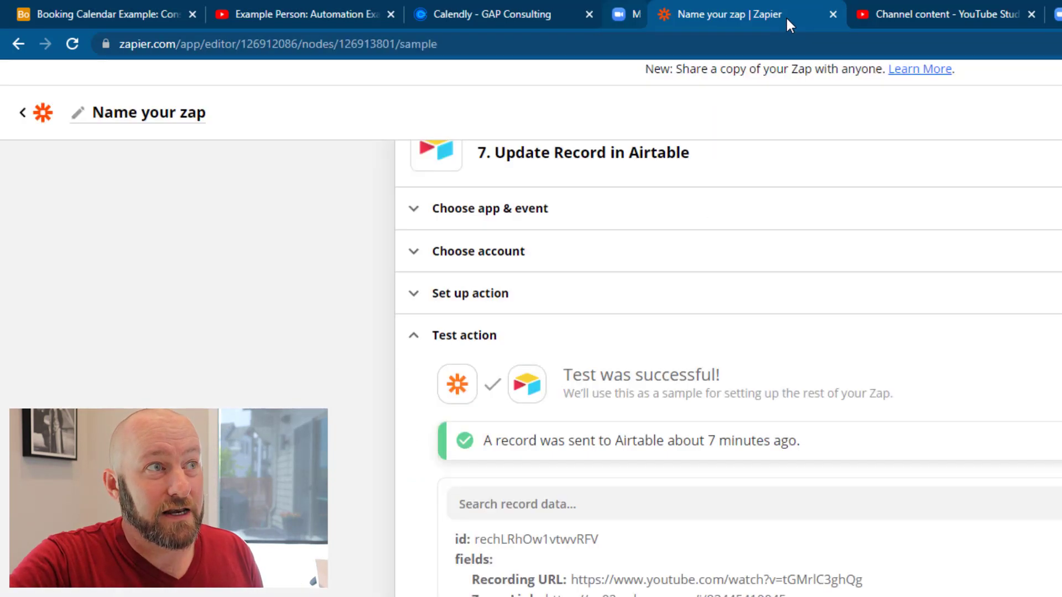
pyautogui.click(149, 11)
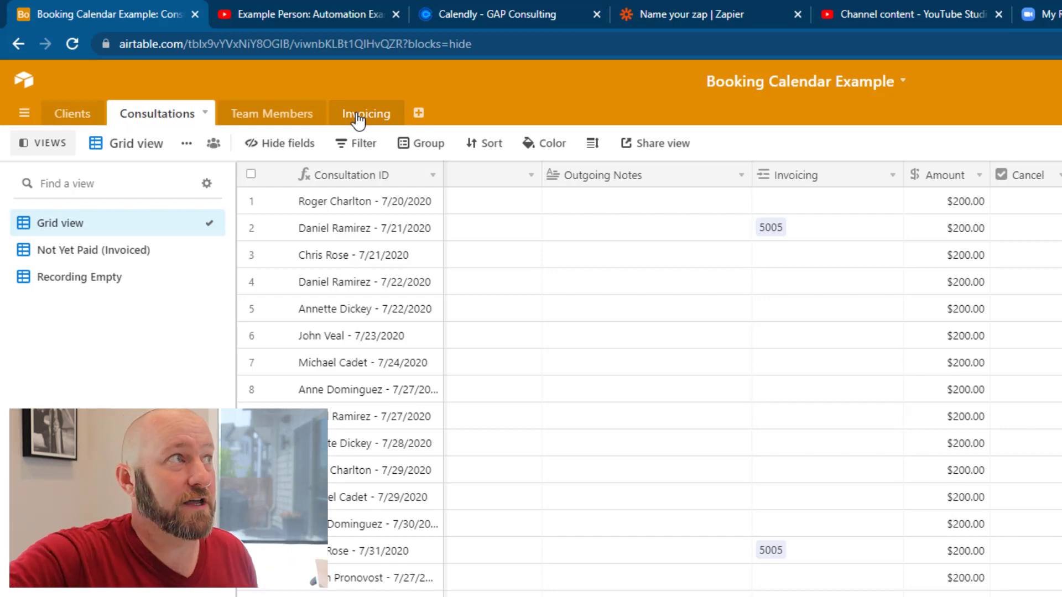
pyautogui.click(540, 5)
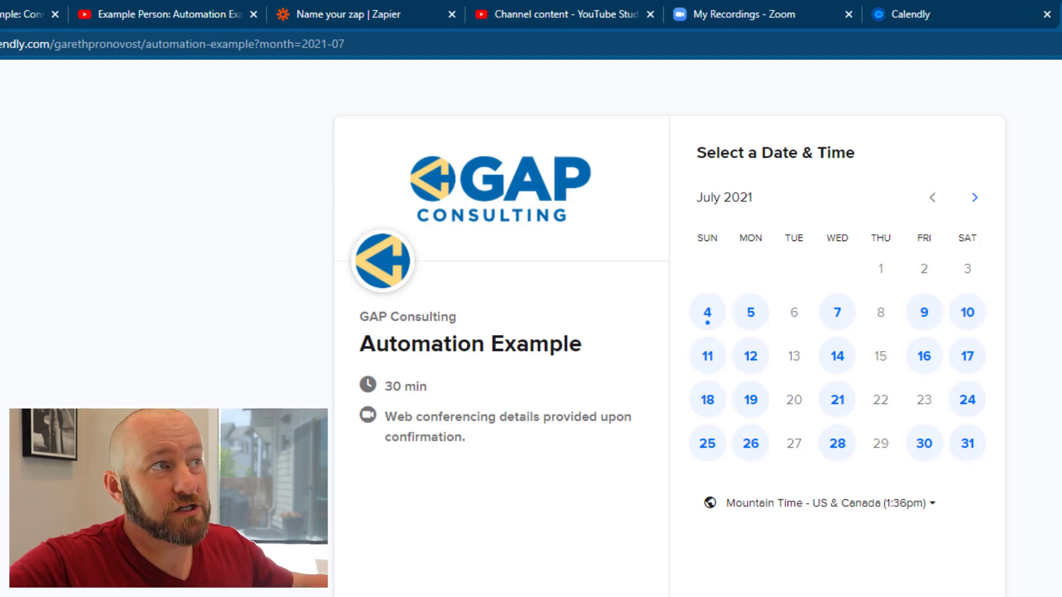
# Book a test Automation Example meeting in Calendly for 2:00pm on July 4, 2021
pyautogui.click(719, 312)
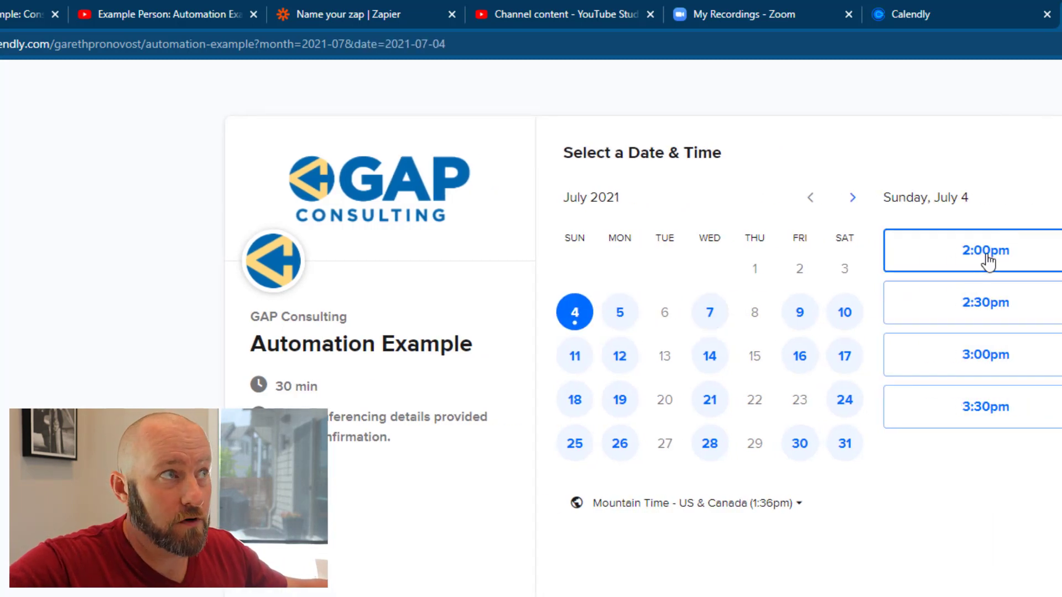
pyautogui.click(988, 251)
pyautogui.click(1051, 254)
pyautogui.click(621, 212)
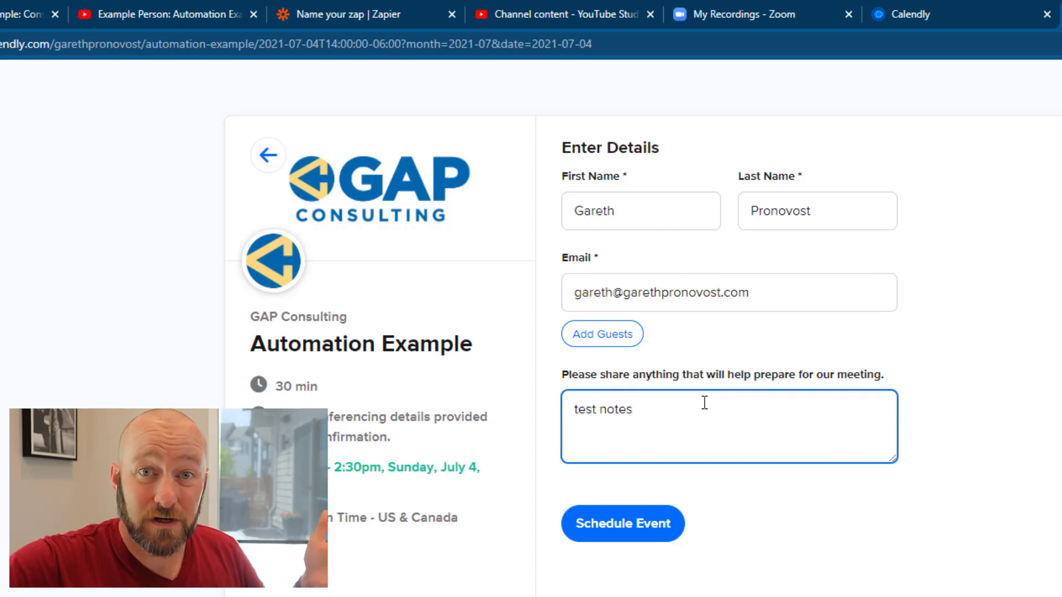
pyautogui.click(613, 521)
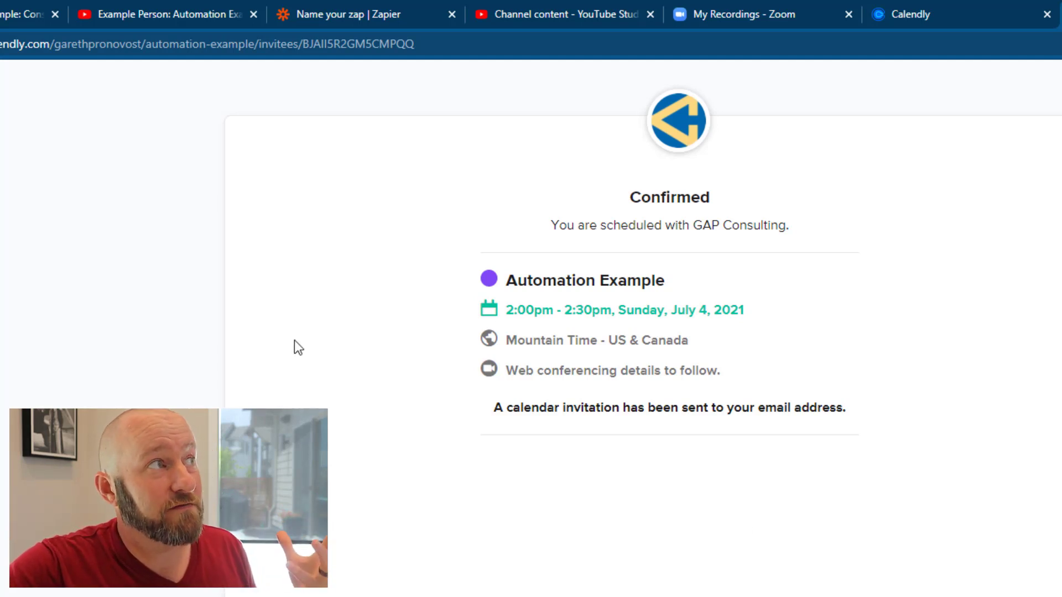
pyautogui.click(25, 14)
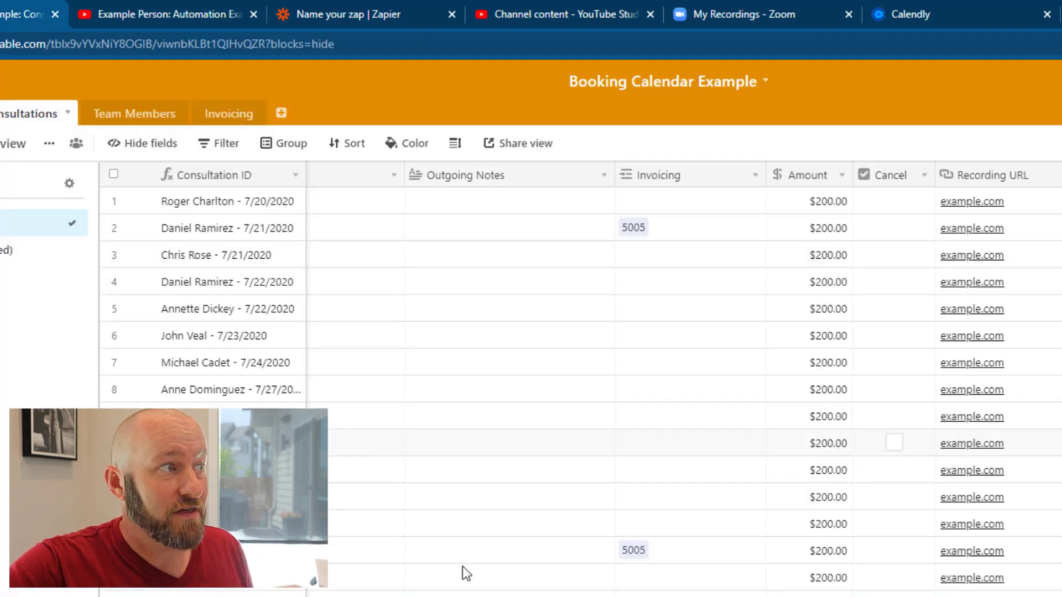
# Inspect the new 7/4/2021 2:00pm record's date, Zoom link, consultant, client and notes
pyautogui.click(230, 539)
pyautogui.press('Right')
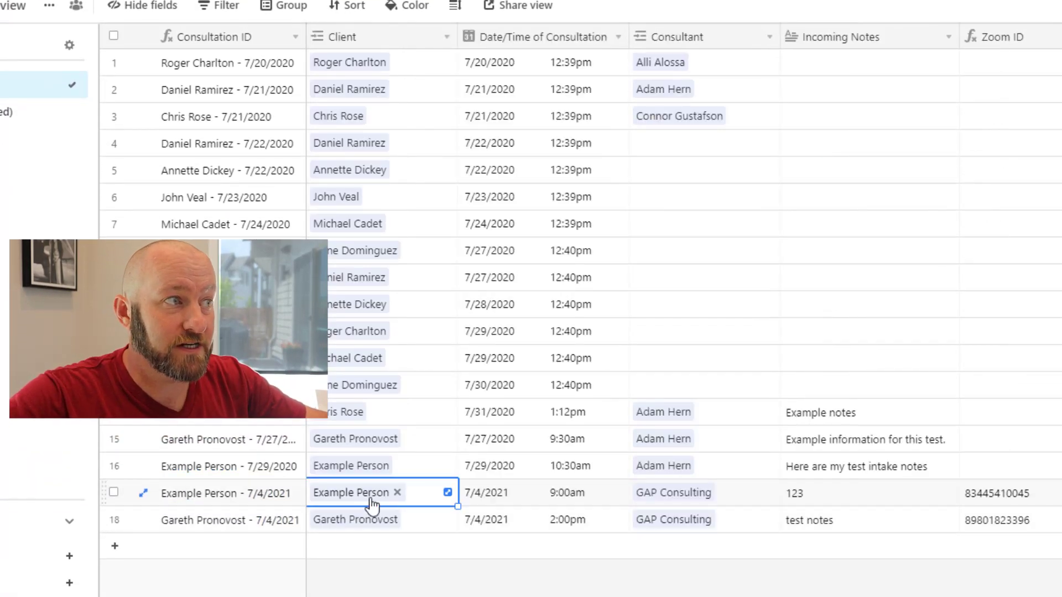
pyautogui.click(264, 522)
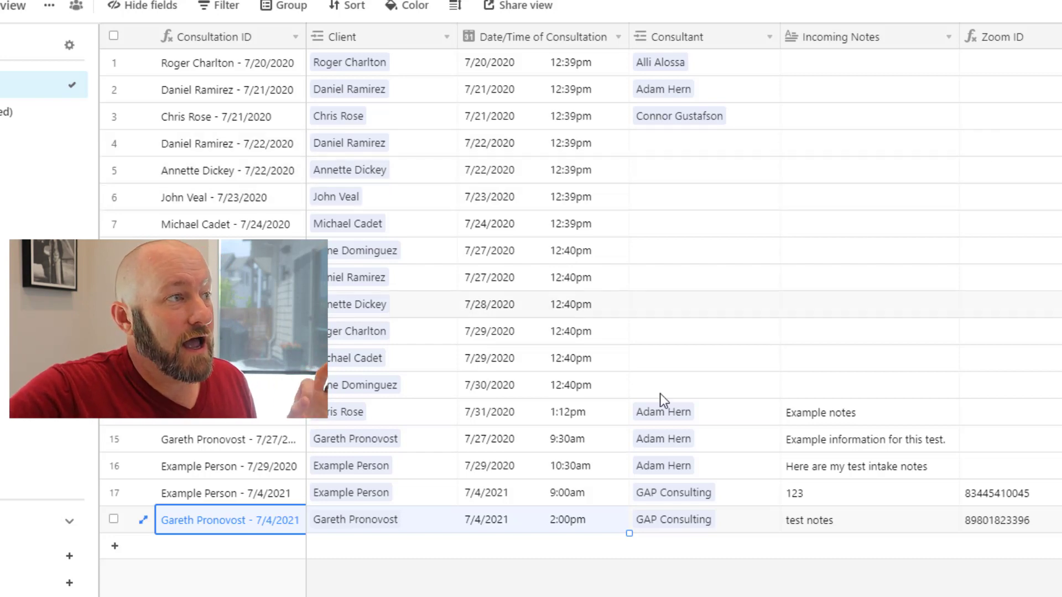
pyautogui.click(542, 519)
pyautogui.click(1052, 515)
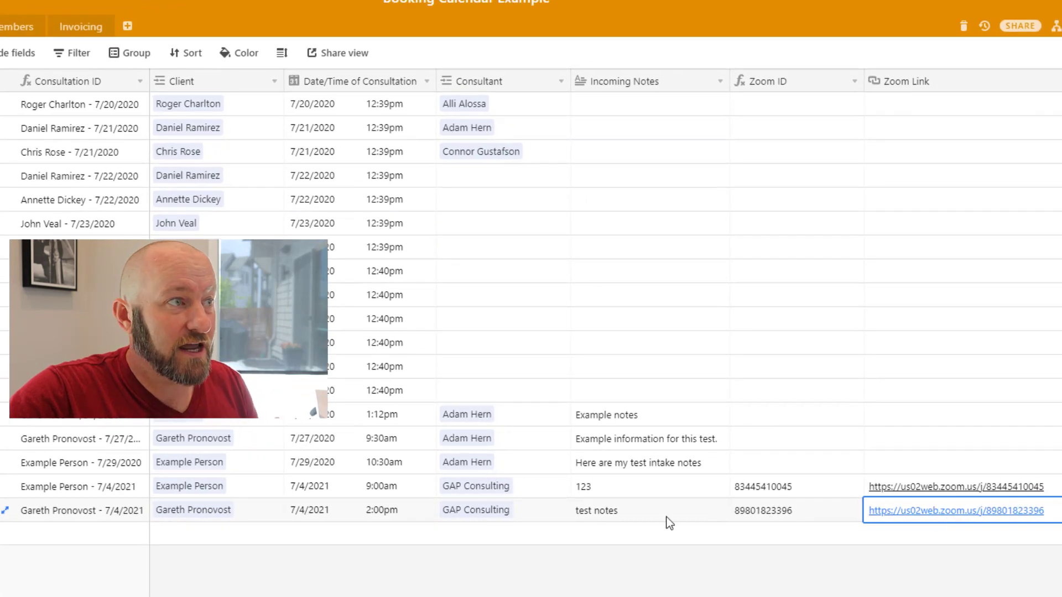
pyautogui.click(351, 512)
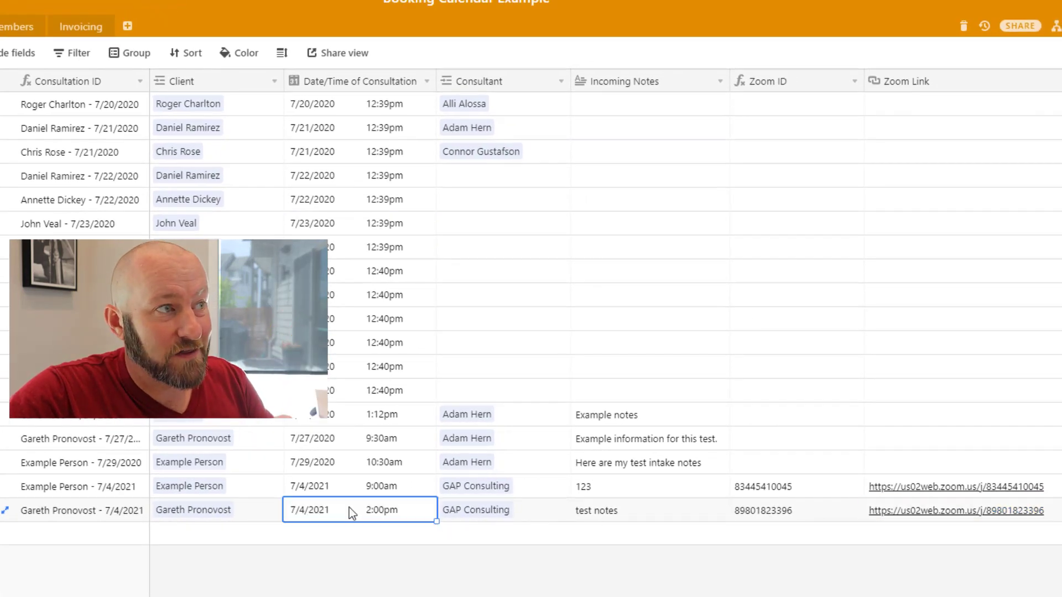
pyautogui.click(473, 511)
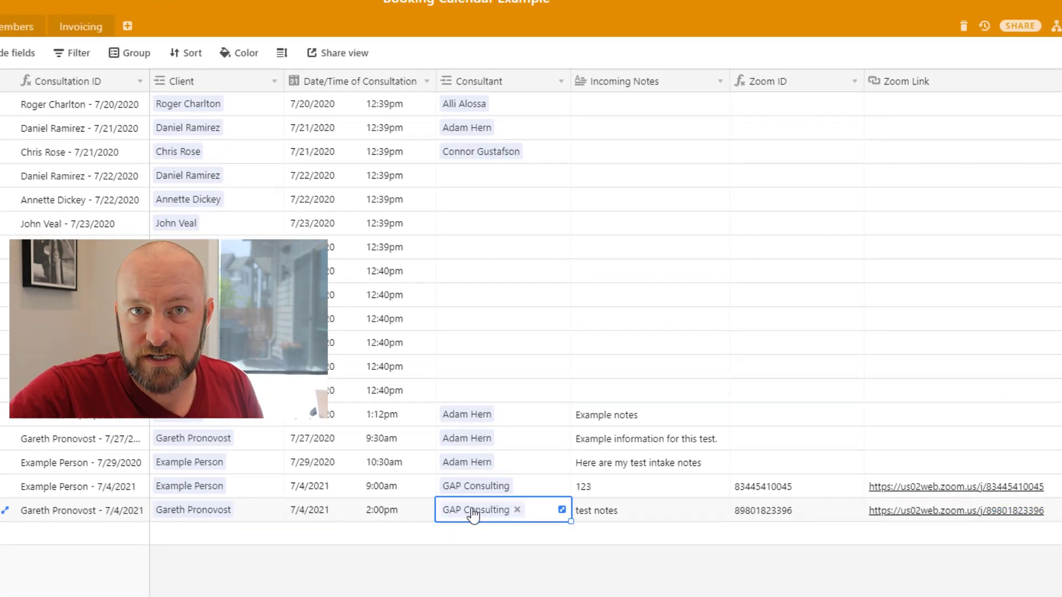
pyautogui.click(205, 511)
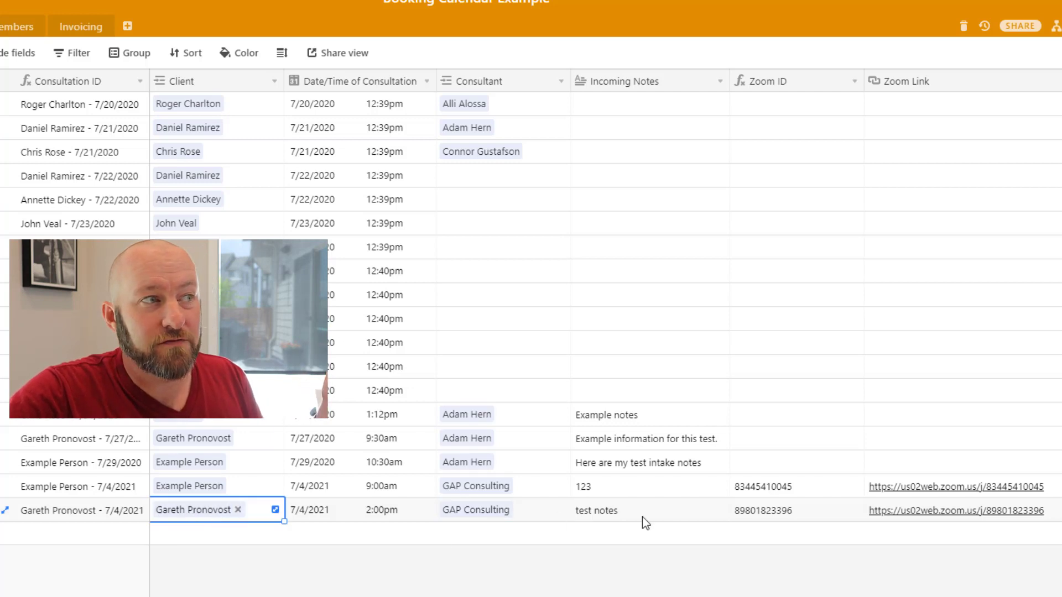
pyautogui.click(621, 511)
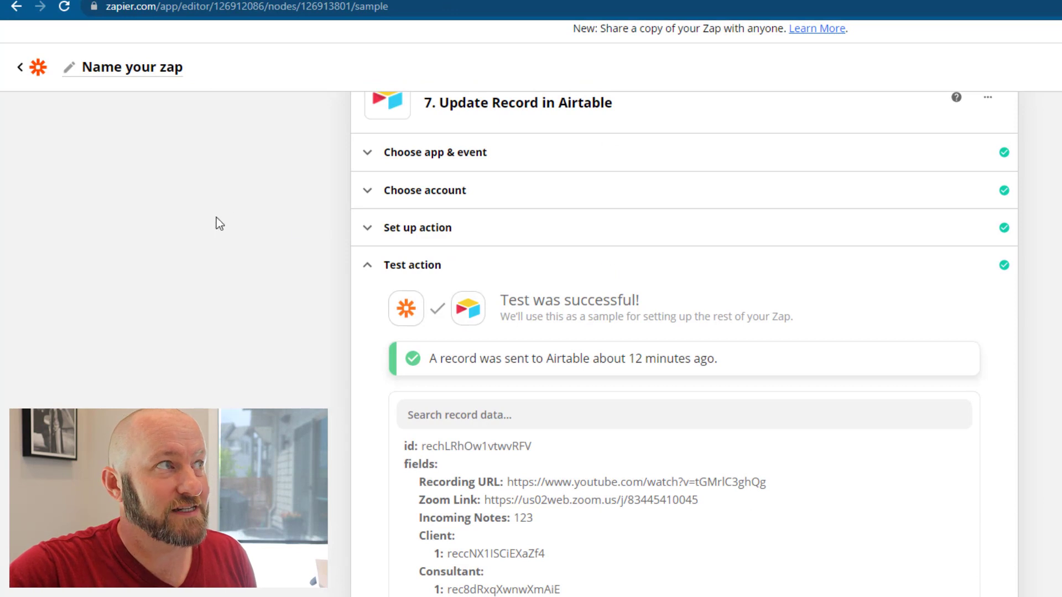
# Collapse the Update Record in Airtable step and open the New Recording in Zoom trigger
pyautogui.click(229, 207)
pyautogui.scroll(2, 309, 177)
pyautogui.click(487, 159)
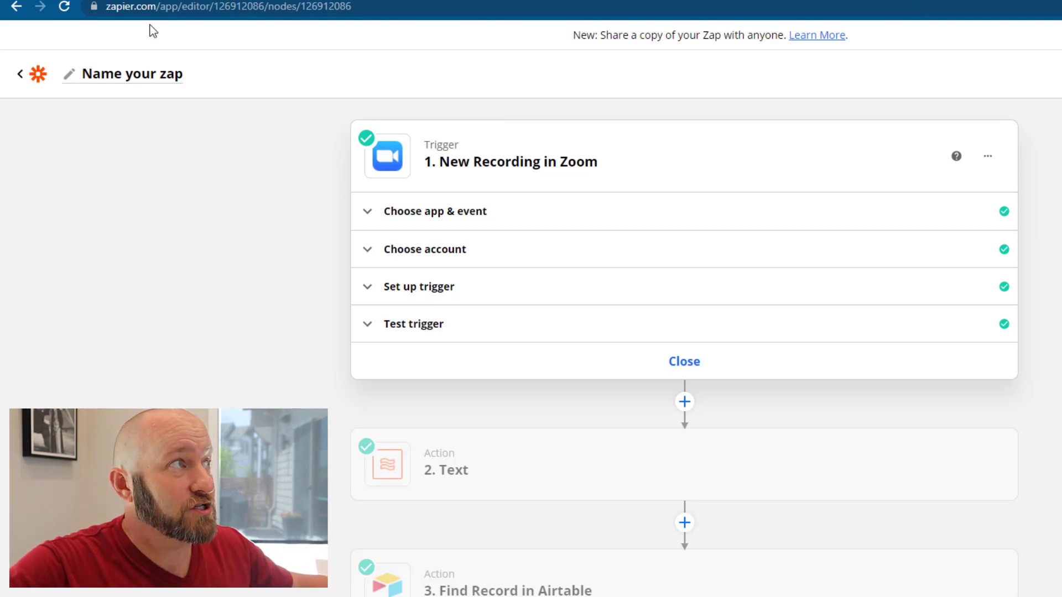
# Open a new browser tab and go to Gmail
pyautogui.hotkey('ctrl', 't')
pyautogui.write('gma')
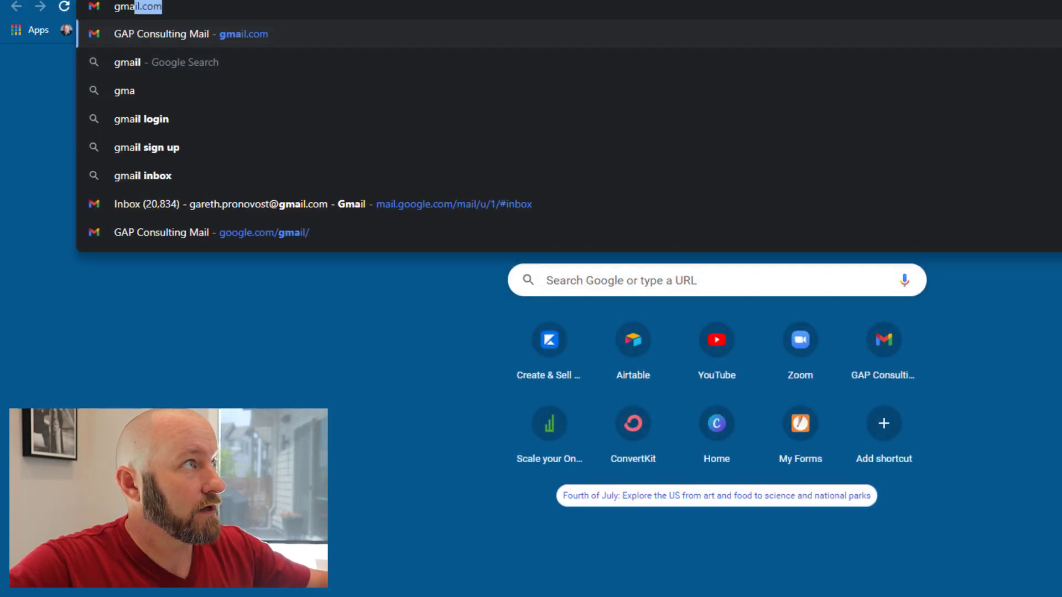
pyautogui.press('Return')
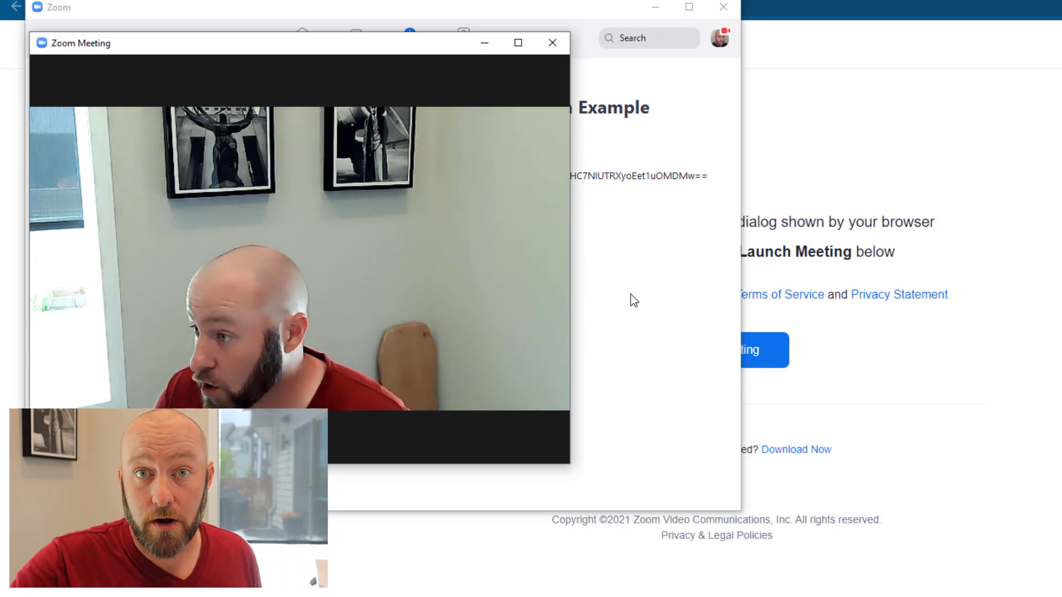
# Record the Zoom meeting to the cloud, then end it for everyone
pyautogui.moveTo(470, 297)
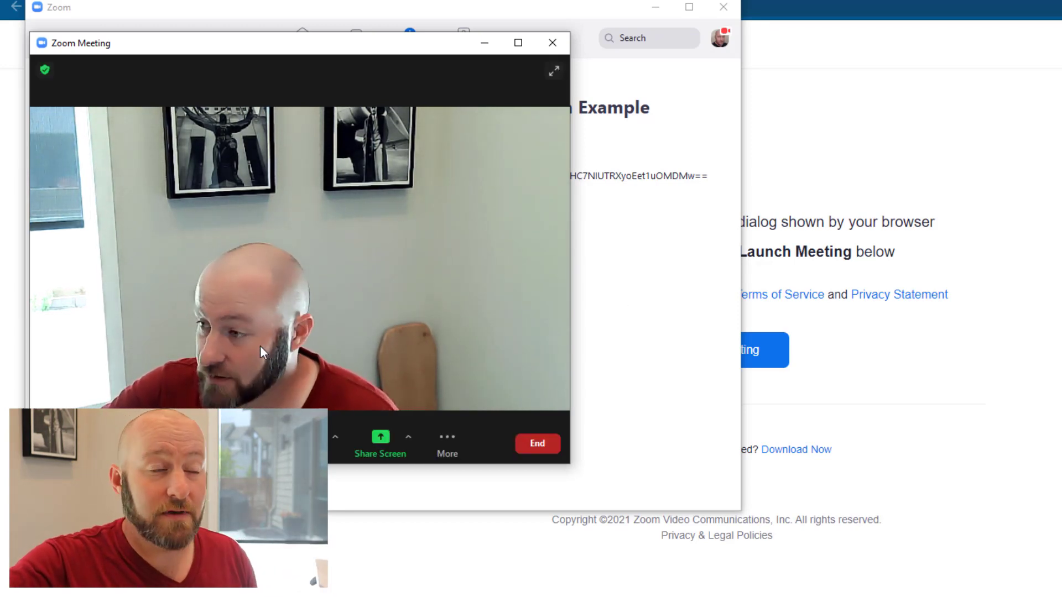
pyautogui.click(435, 433)
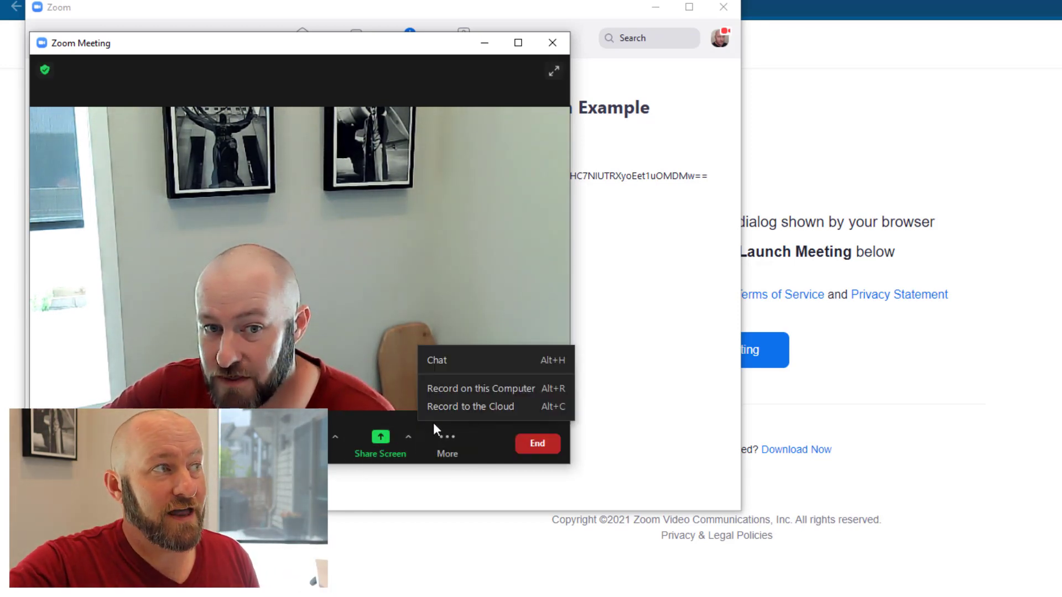
pyautogui.click(447, 408)
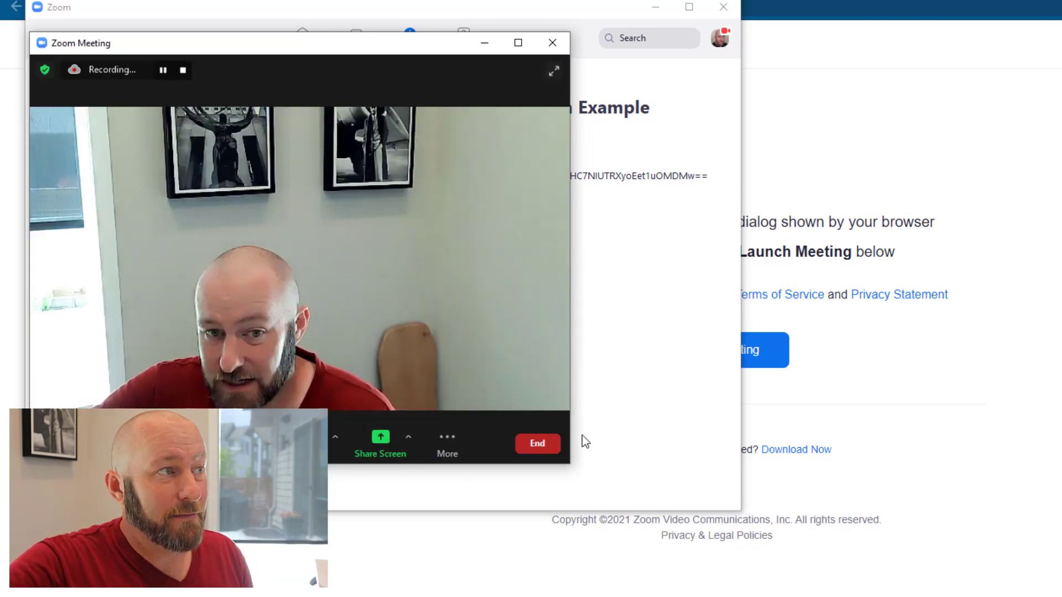
pyautogui.click(539, 442)
pyautogui.click(499, 365)
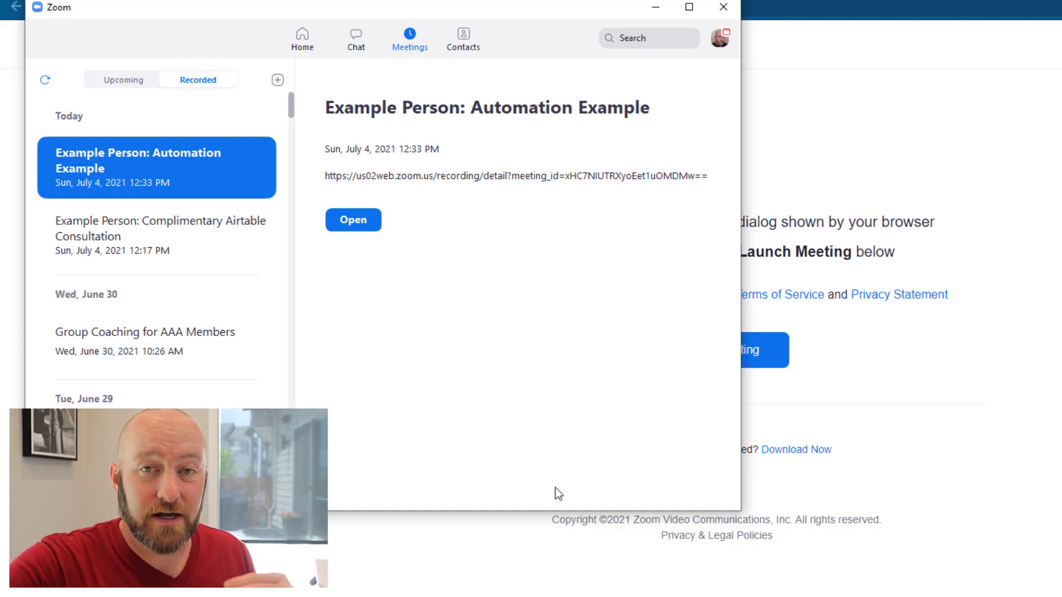
# Close the Zoom app and refresh Cloud Recordings to see the new Automation Example recording
pyautogui.click(723, 7)
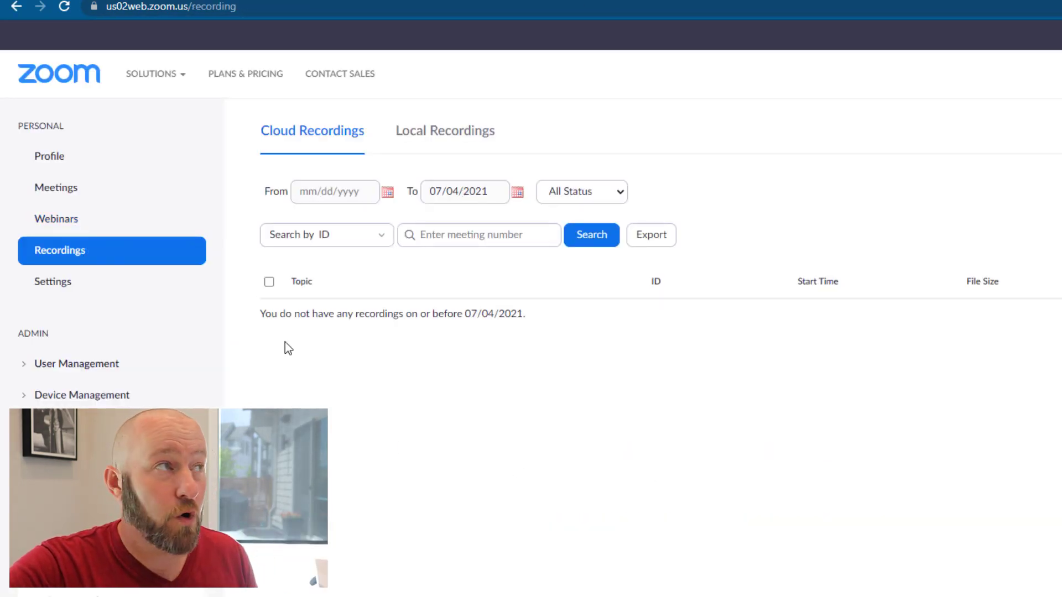
pyautogui.click(64, 8)
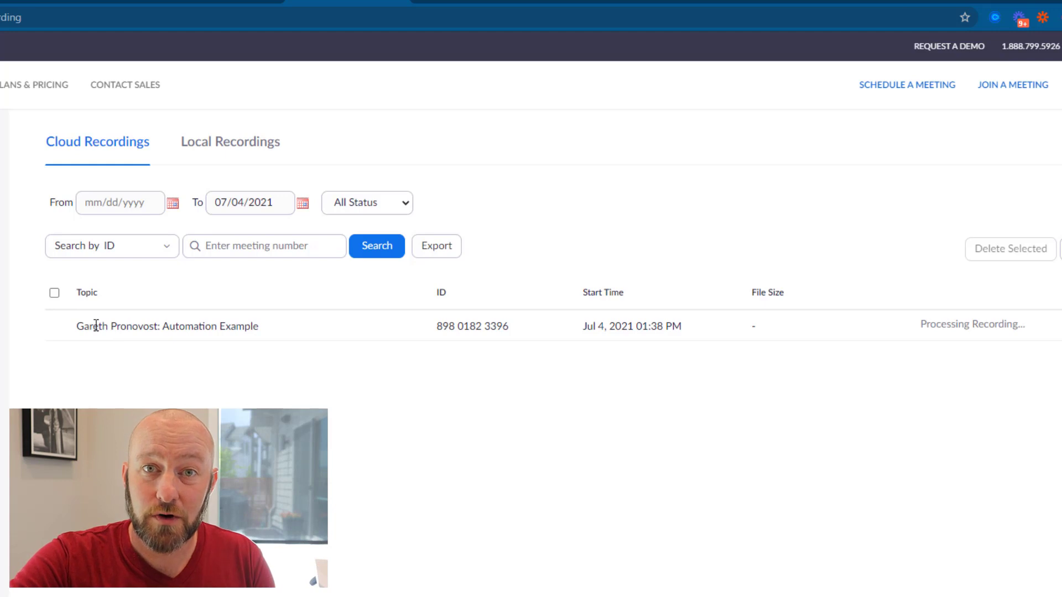
pyautogui.moveTo(81, 331); pyautogui.dragTo(161, 333)
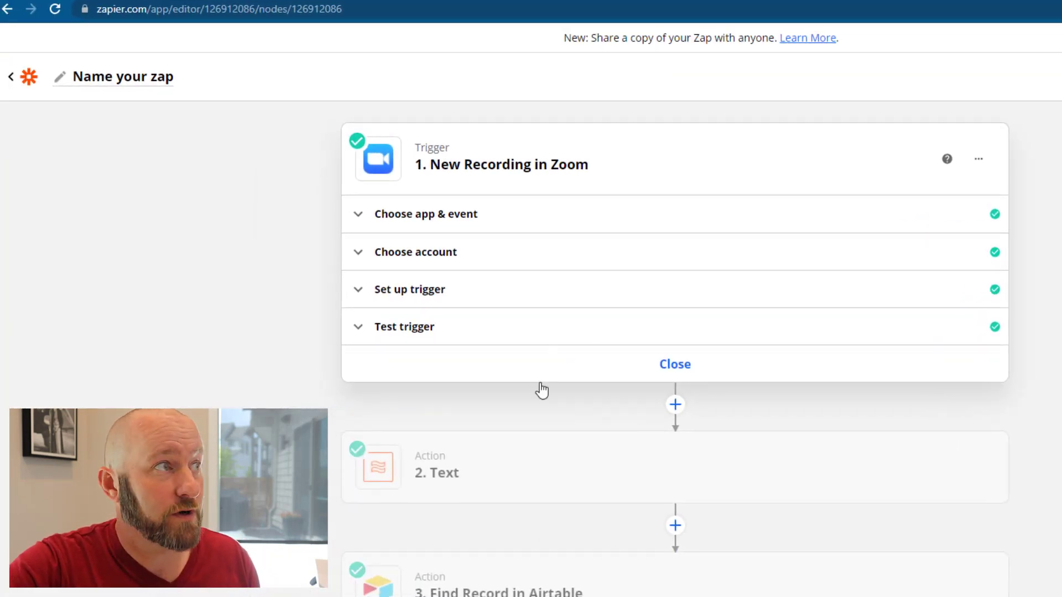
# Review the Zoom trigger's account and setup, keeping meeting type Meeting, and run its test
pyautogui.click(412, 263)
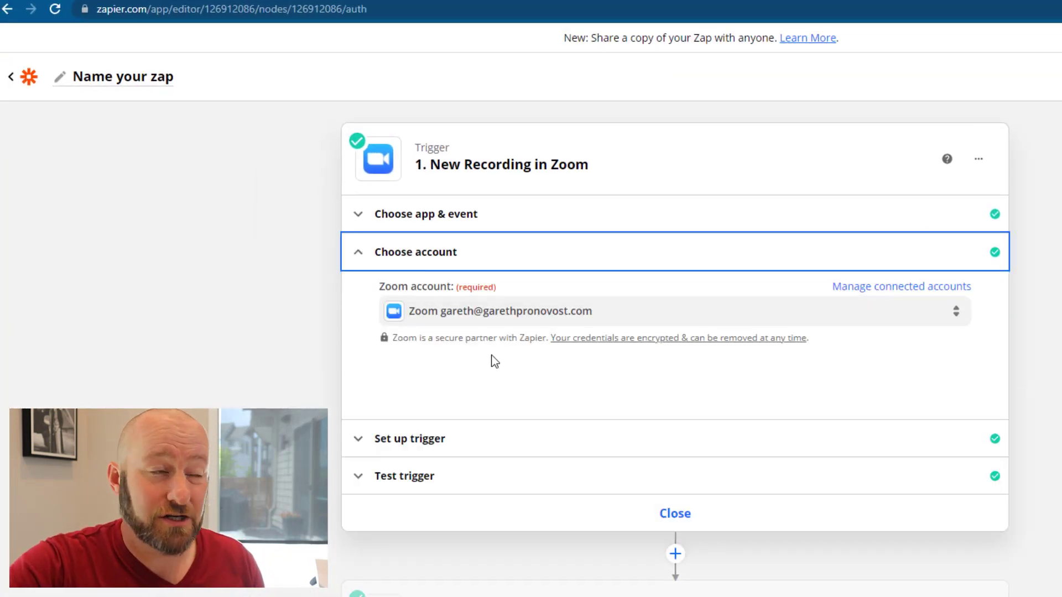
pyautogui.click(440, 439)
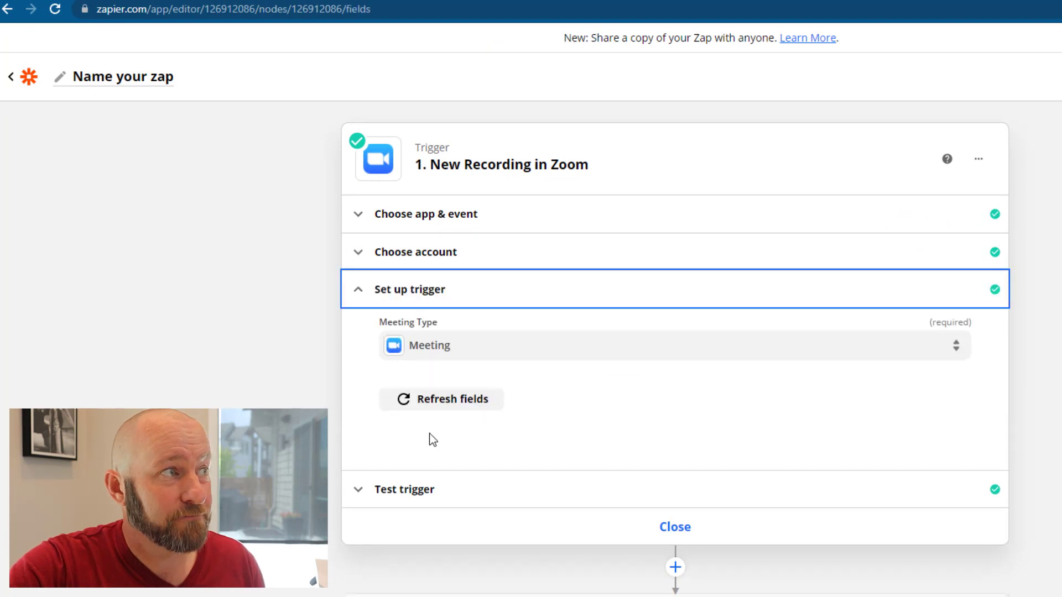
pyautogui.click(419, 359)
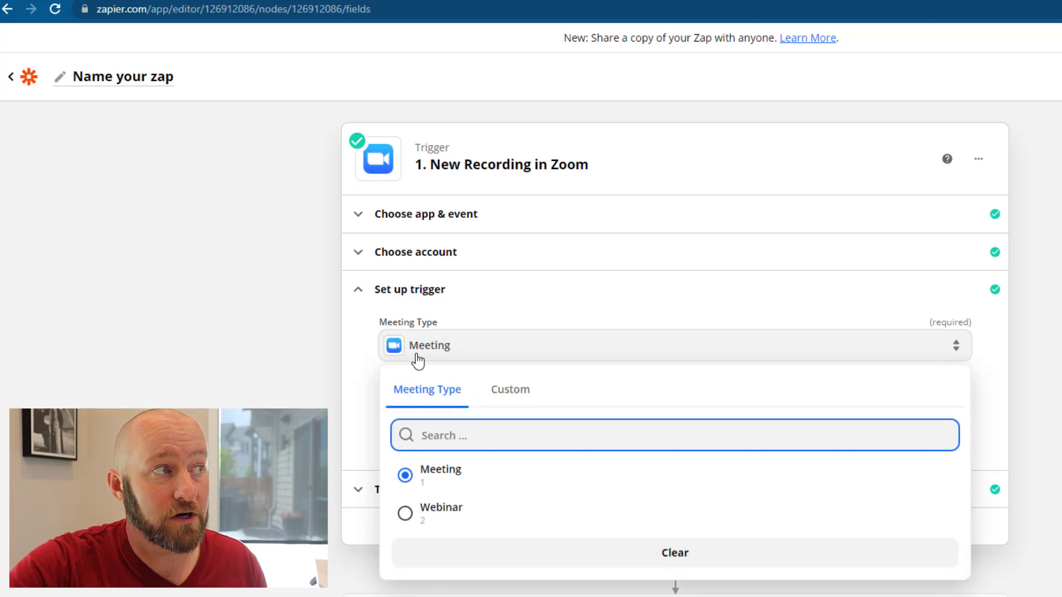
pyautogui.click(338, 364)
pyautogui.click(403, 495)
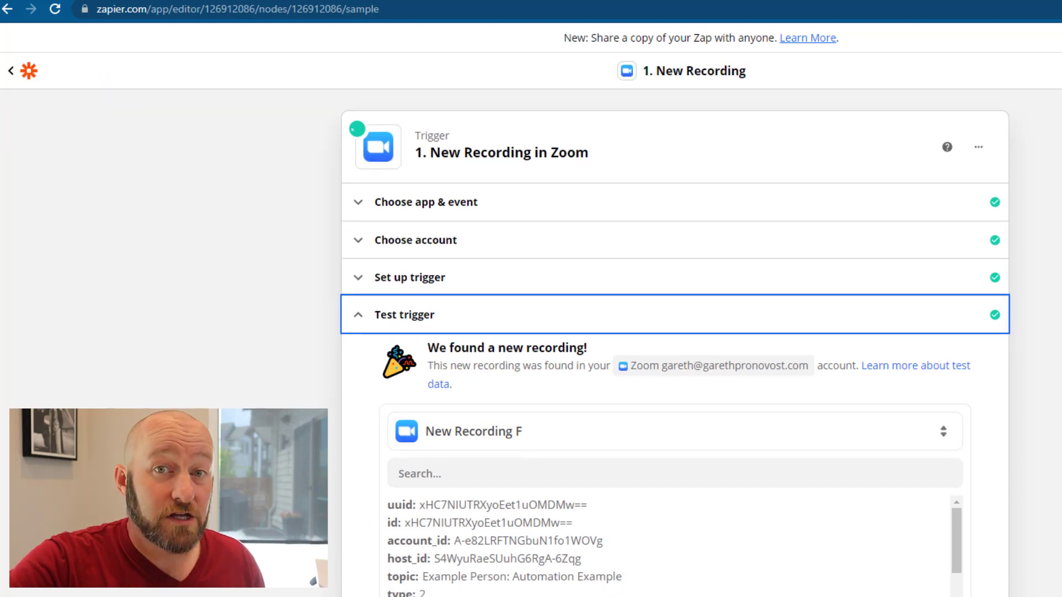
# Choose New Recording G as the trigger's sample recording and continue to the overview
pyautogui.scroll(-5, 423, 425)
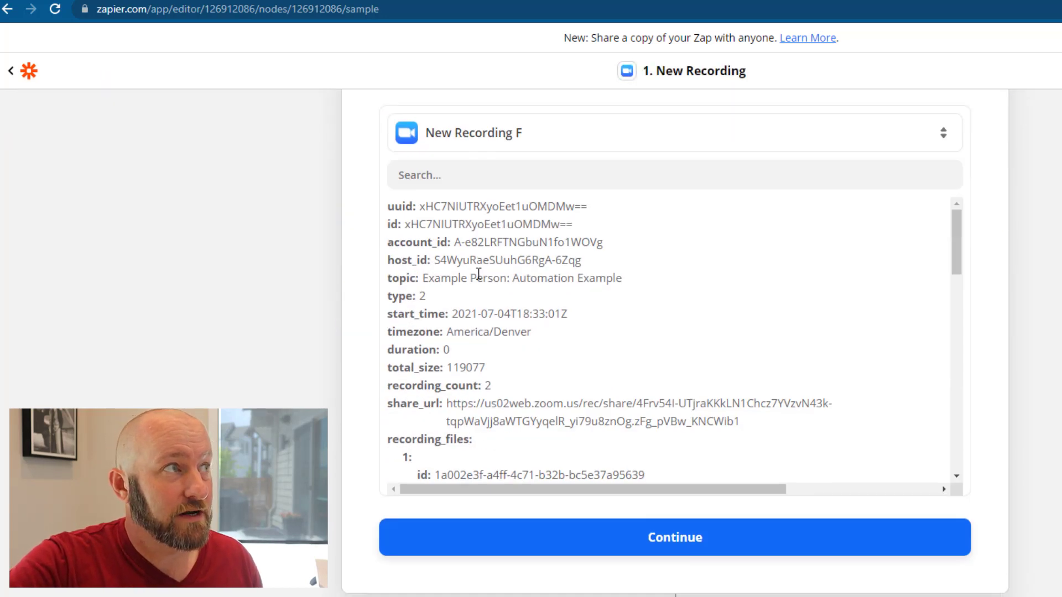
pyautogui.click(518, 143)
pyautogui.click(628, 449)
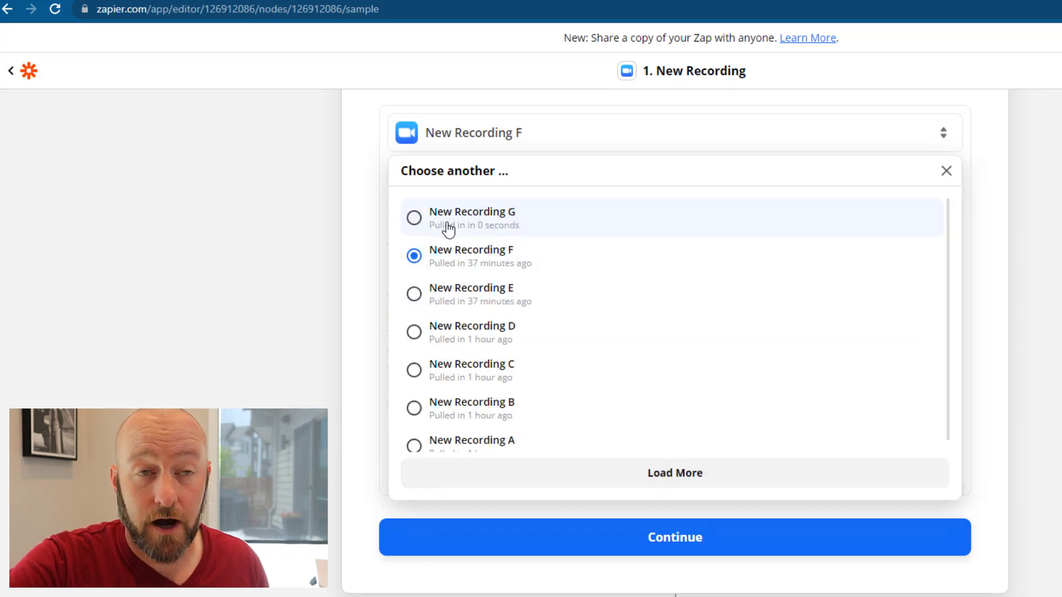
pyautogui.click(448, 228)
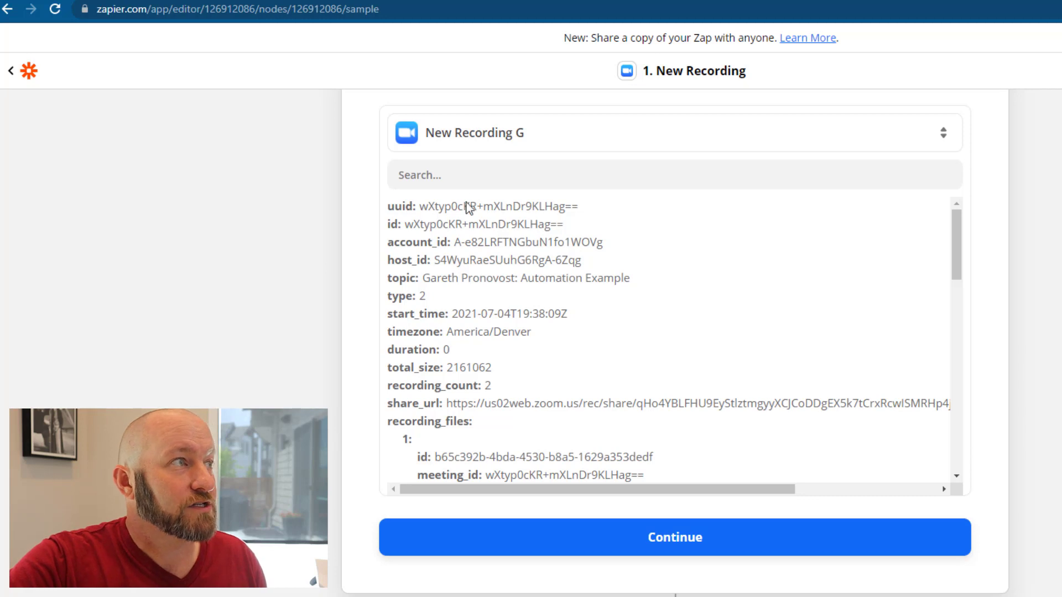
pyautogui.moveTo(489, 233); pyautogui.dragTo(635, 402)
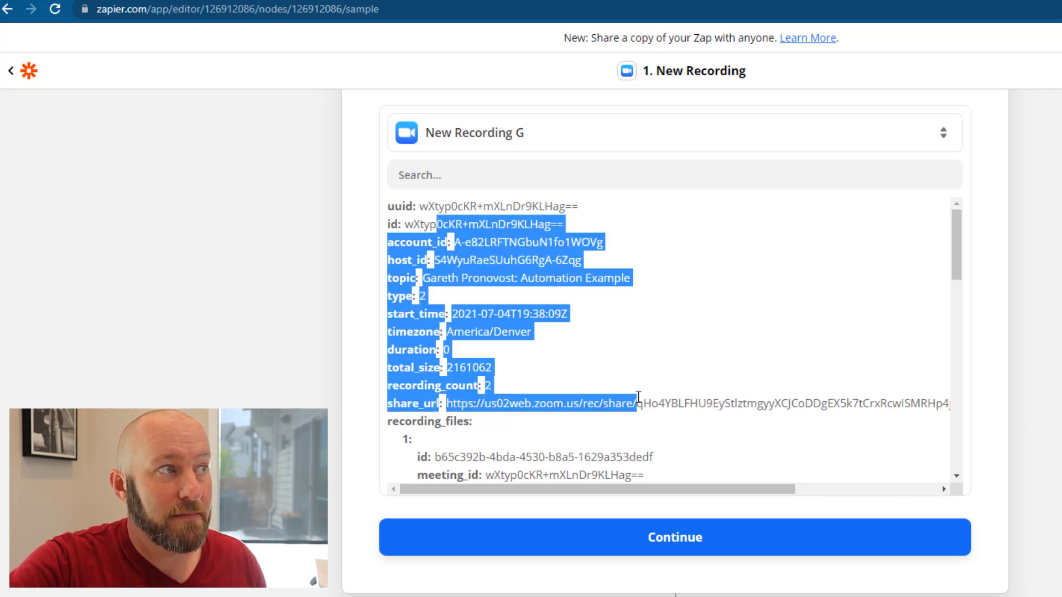
pyautogui.click(636, 396)
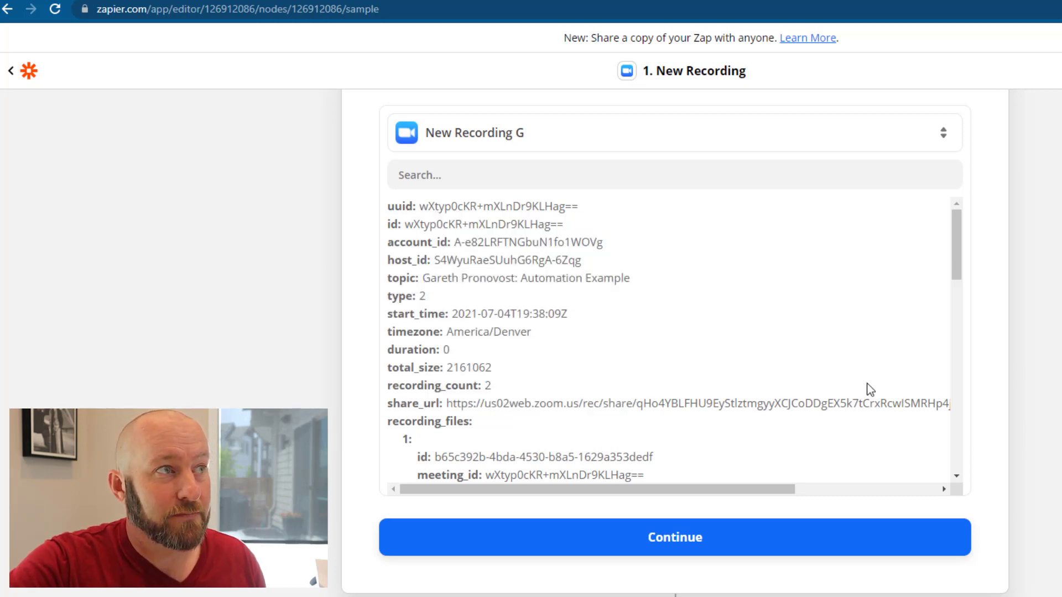
pyautogui.click(641, 553)
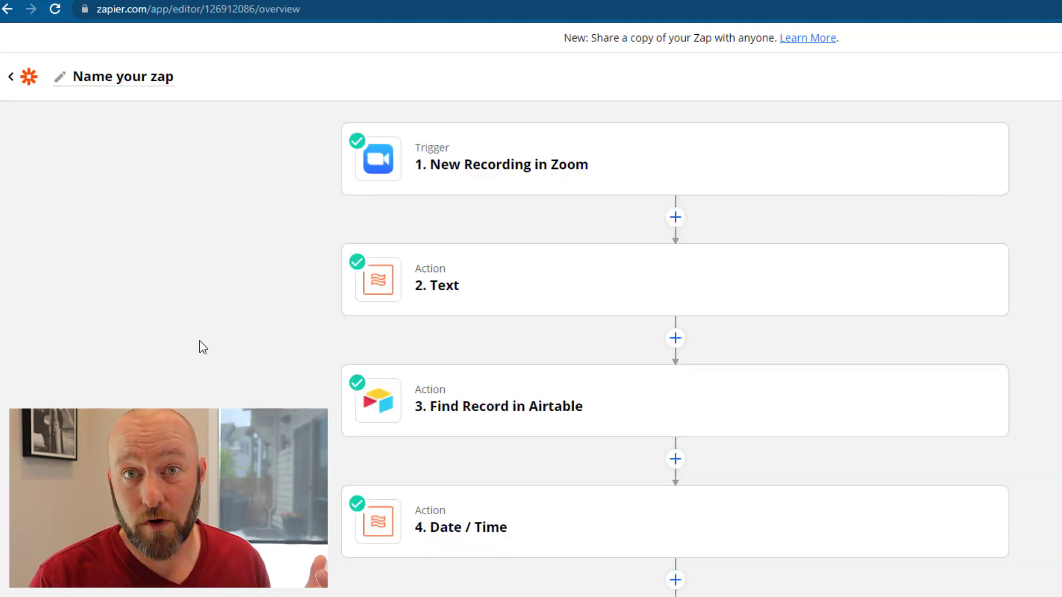
# Open step 2 and confirm it uses the Formatter Text app with Split Text
pyautogui.click(445, 284)
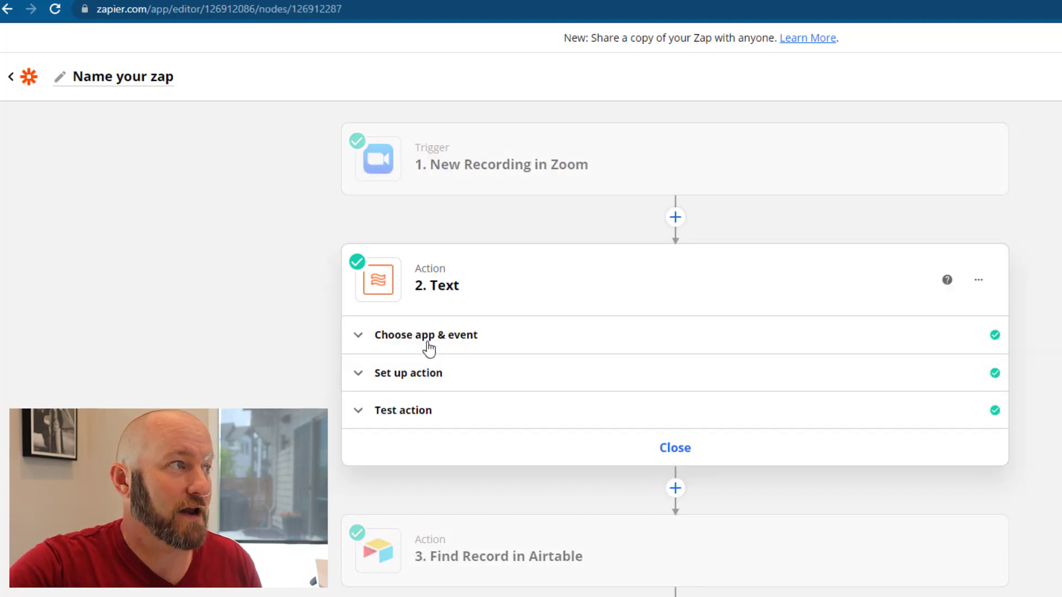
pyautogui.click(412, 382)
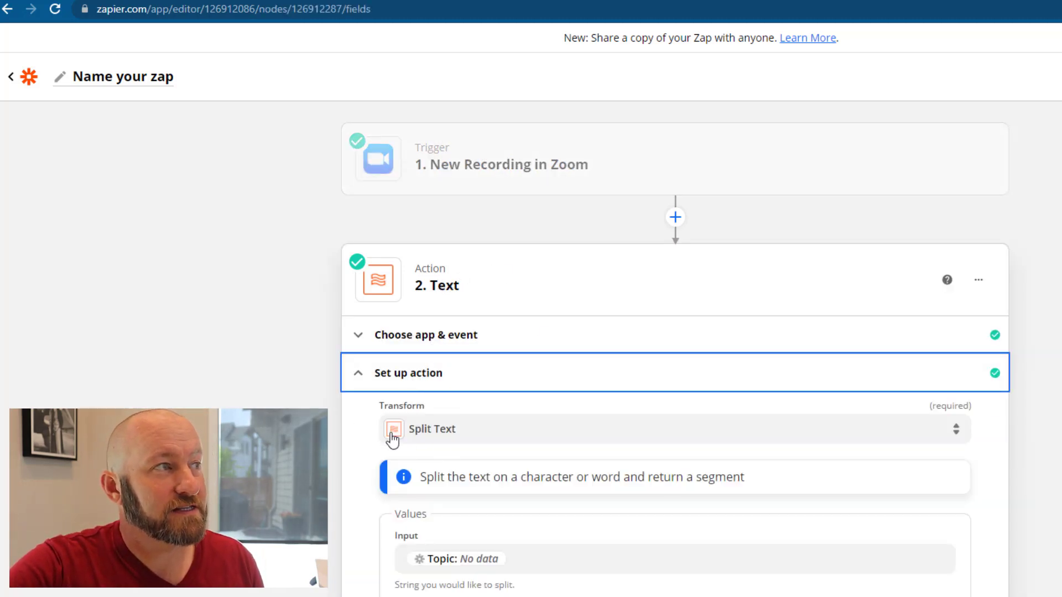
pyautogui.click(415, 345)
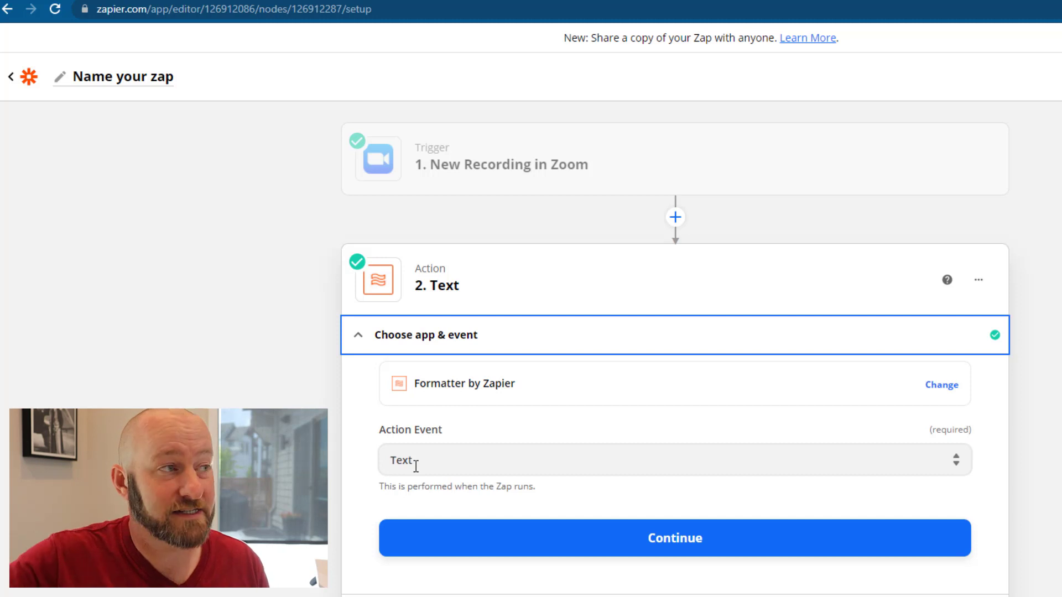
pyautogui.click(421, 539)
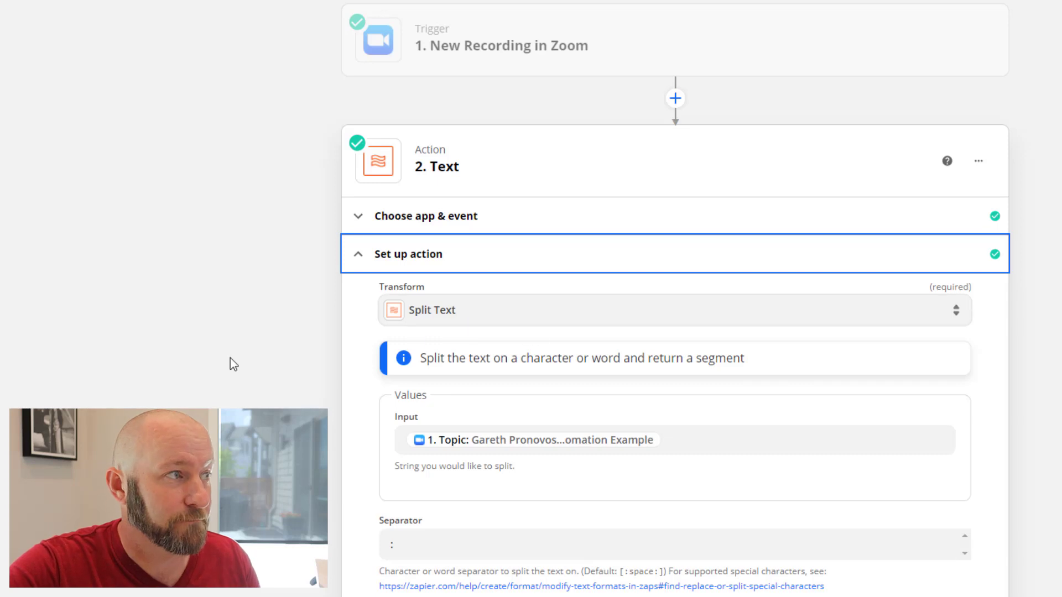
# Keep 1. Topic as the Split Text input, split on ':' returning the First segment
pyautogui.scroll(-3, 233, 364)
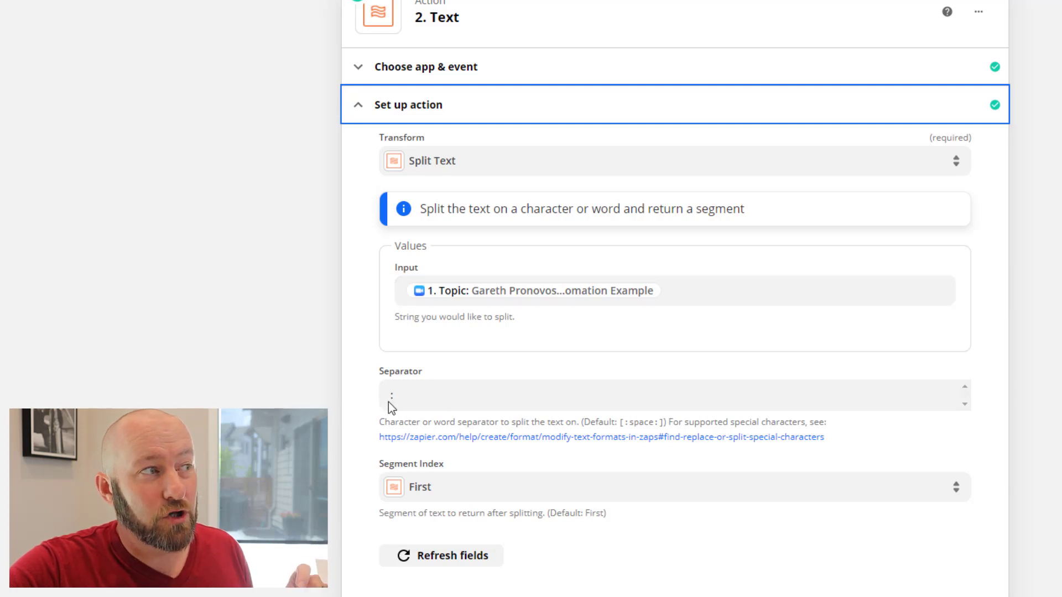
pyautogui.click(697, 299)
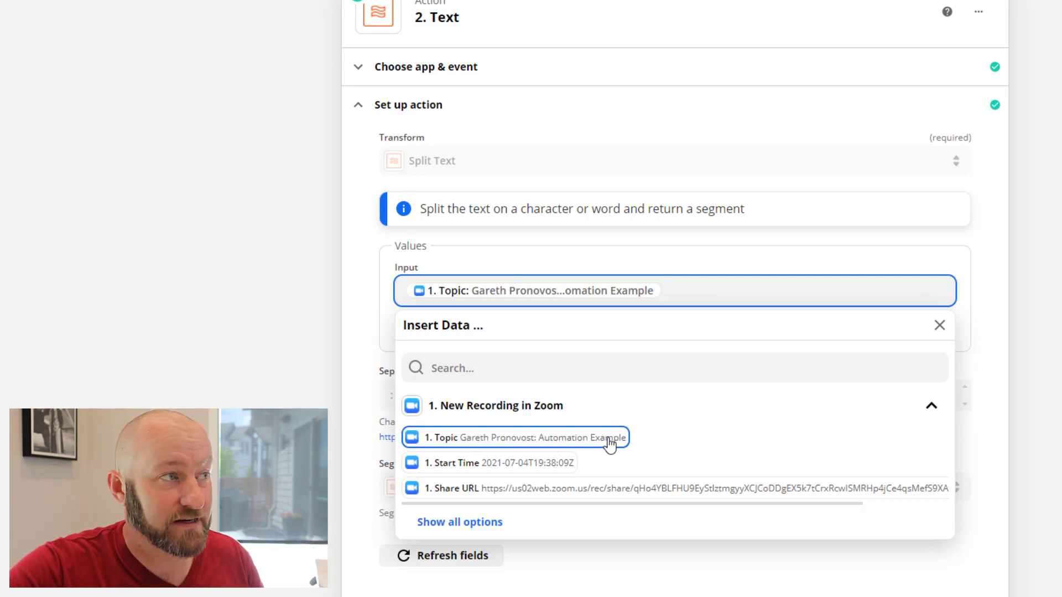
pyautogui.click(360, 339)
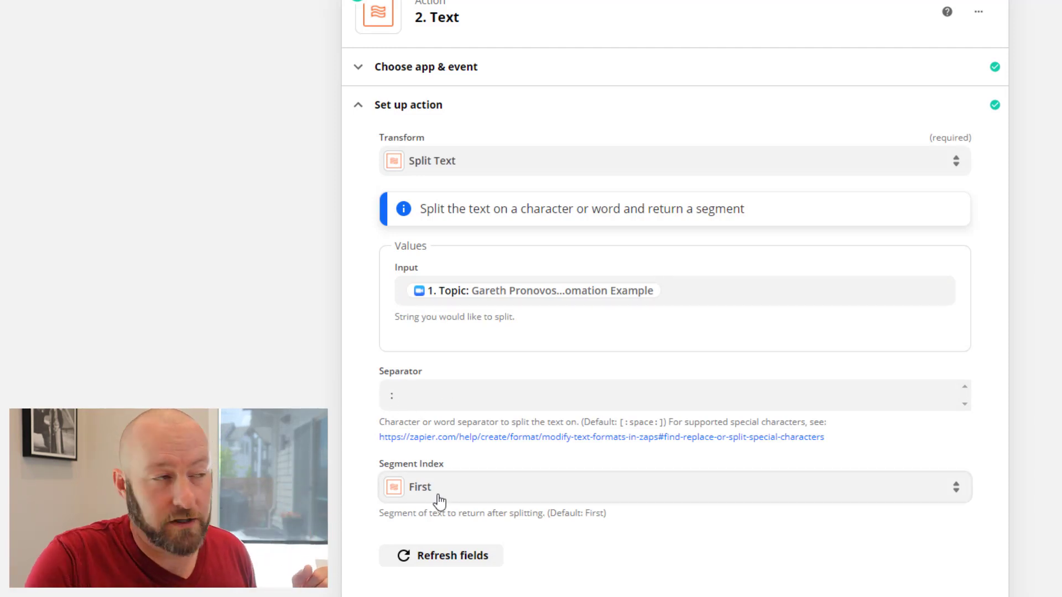
pyautogui.scroll(-5, 540, 486)
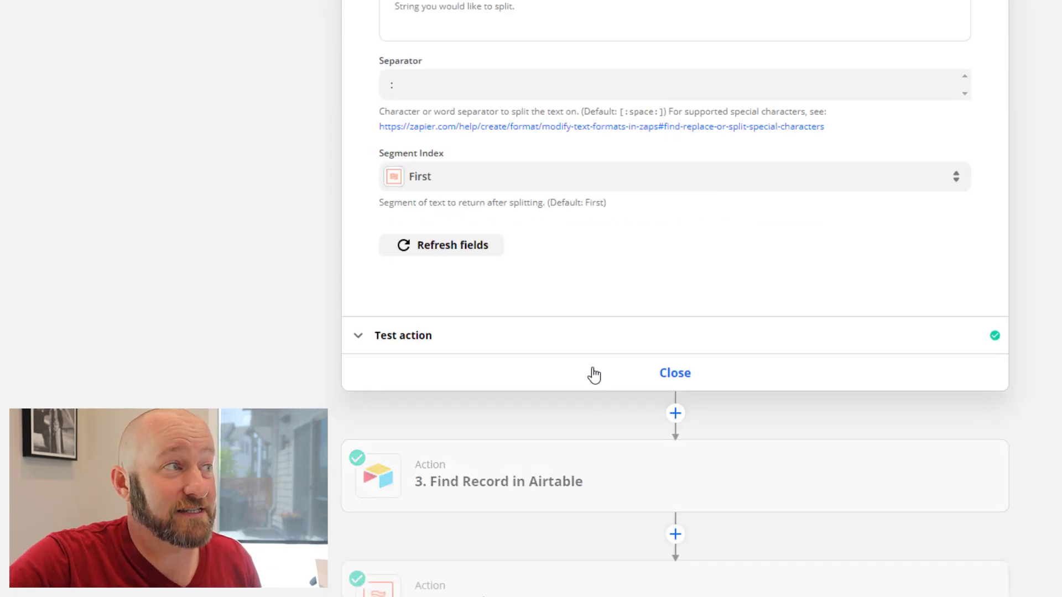
# Retest the Text step so it returns the client's name from the new recording, then close it
pyautogui.click(389, 347)
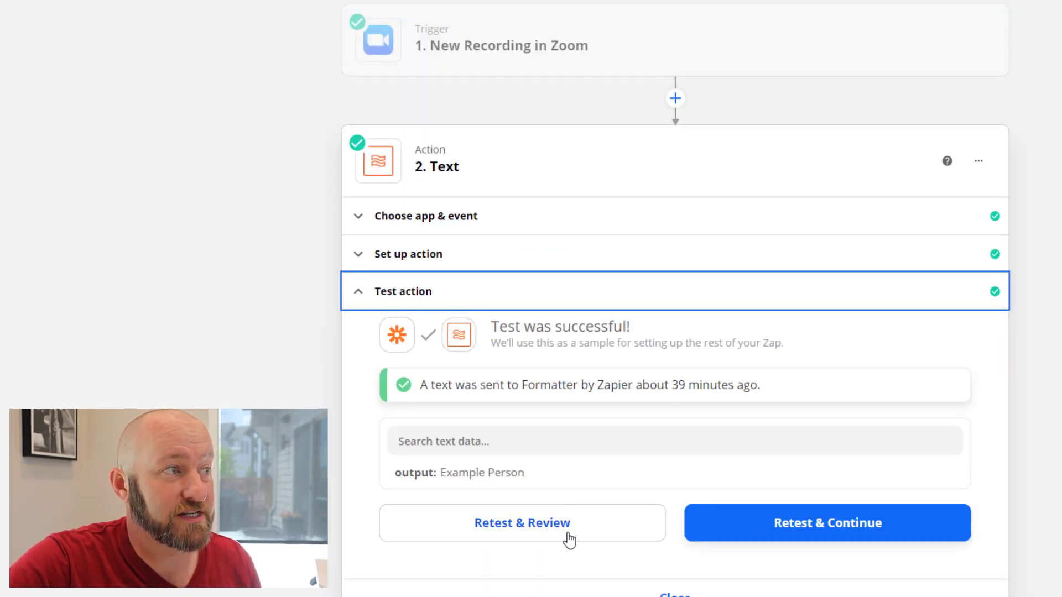
pyautogui.click(569, 540)
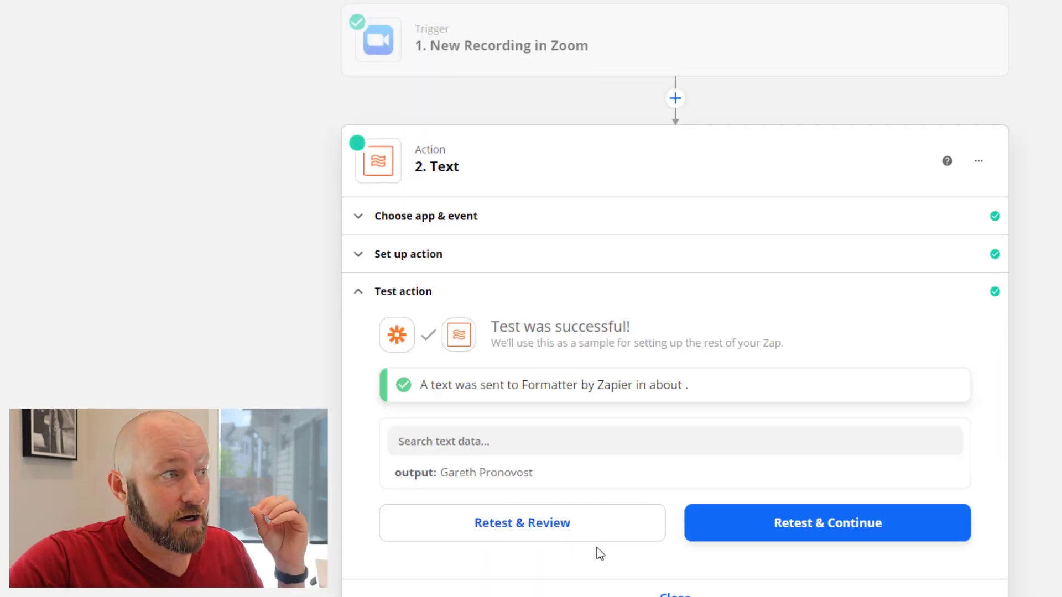
pyautogui.moveTo(440, 473); pyautogui.dragTo(534, 479)
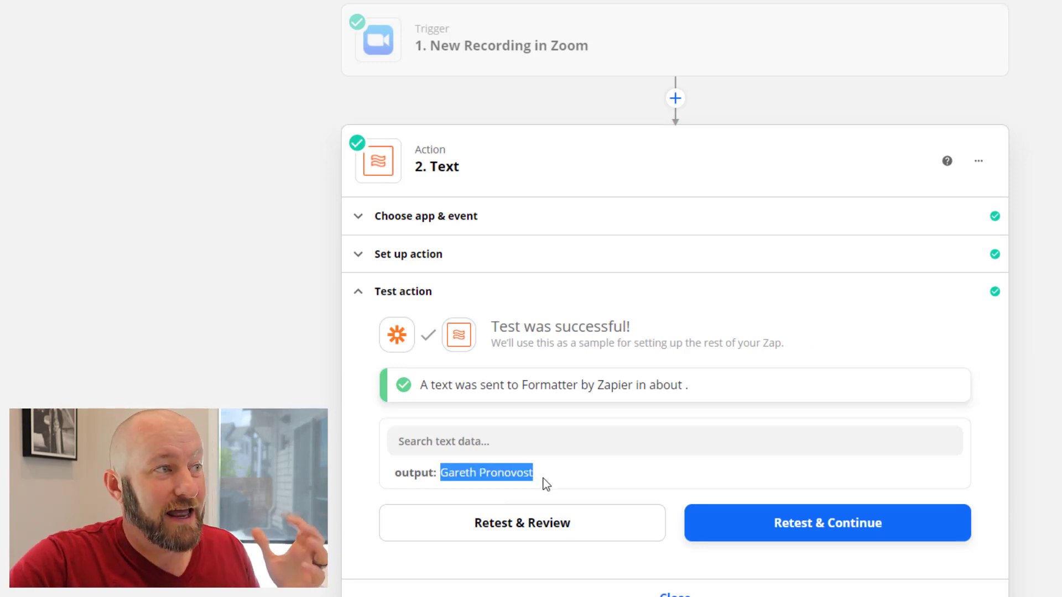
pyautogui.click(514, 468)
pyautogui.scroll(-5, 634, 471)
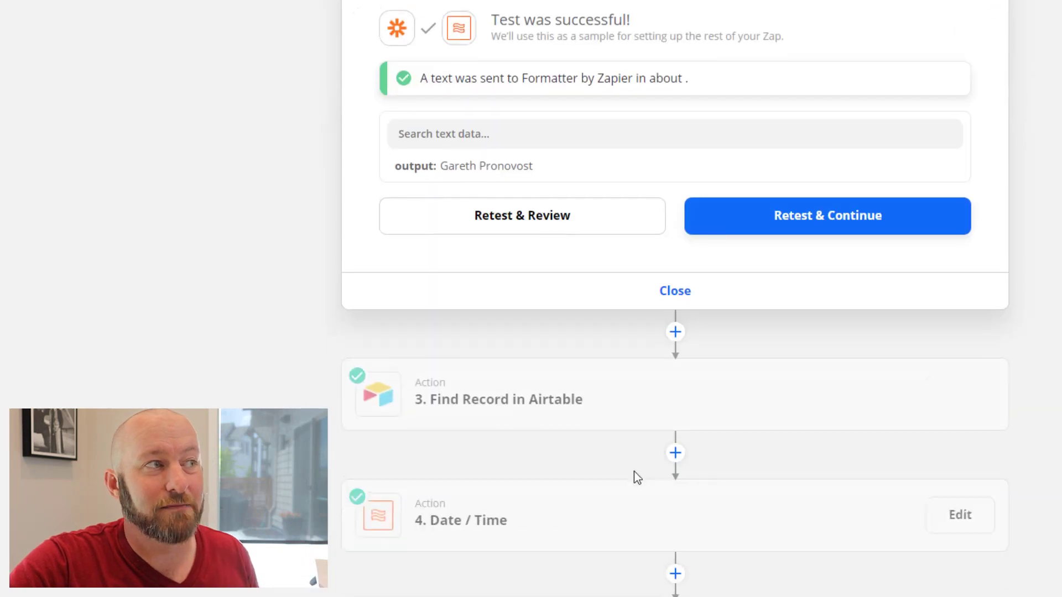
pyautogui.click(676, 293)
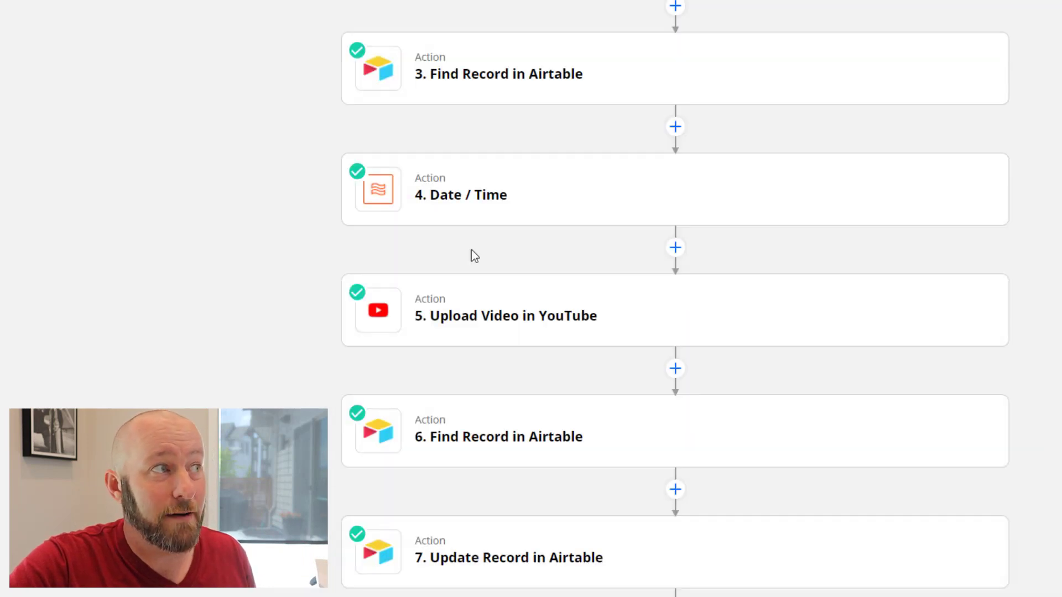
# Review step 3 Find Record in Airtable's app, event, account and search settings
pyautogui.click(457, 87)
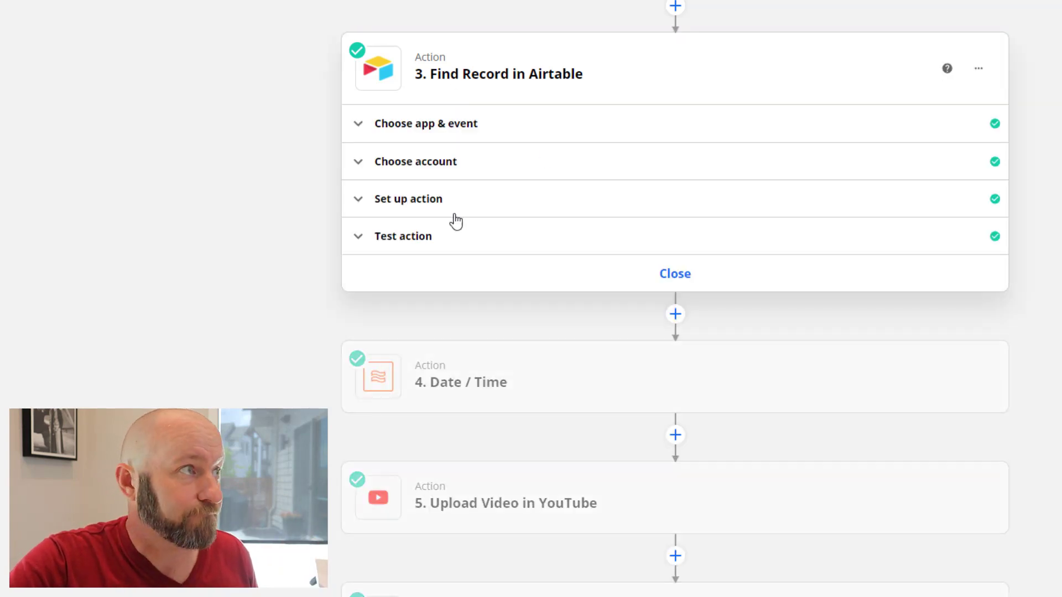
pyautogui.click(426, 133)
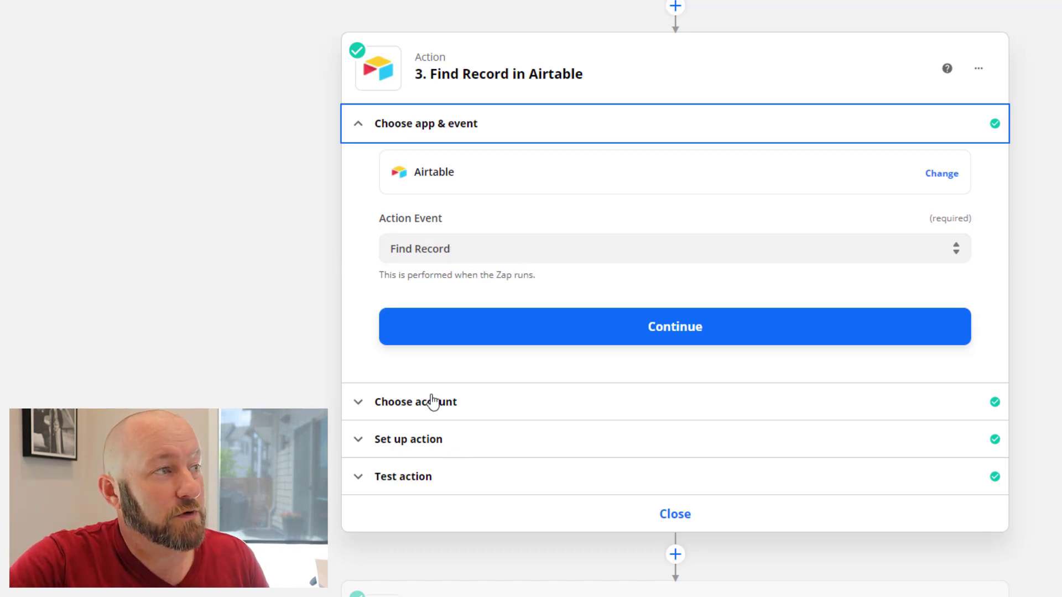
pyautogui.click(429, 401)
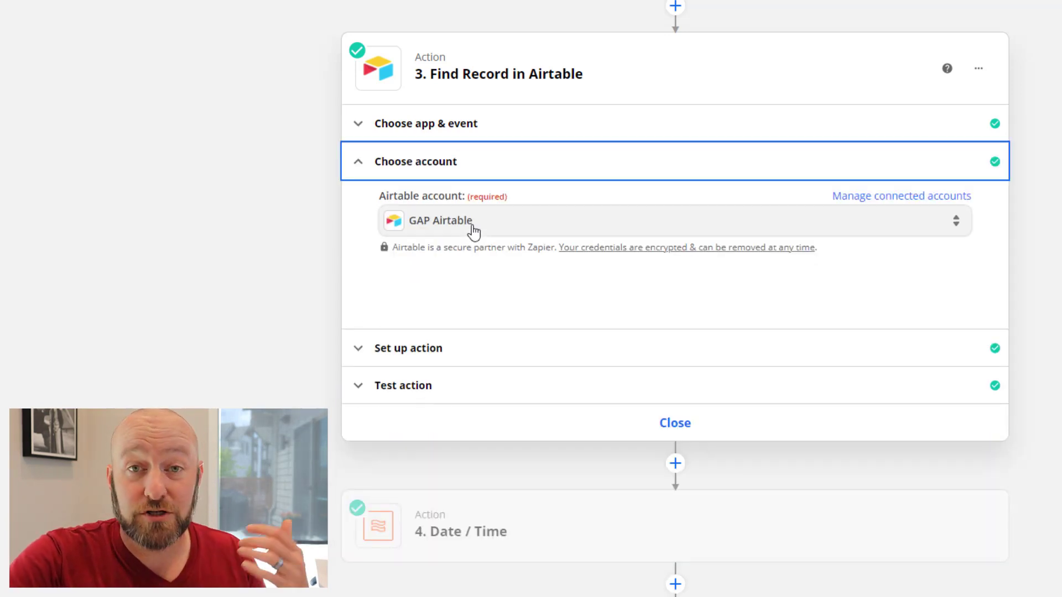
pyautogui.click(474, 349)
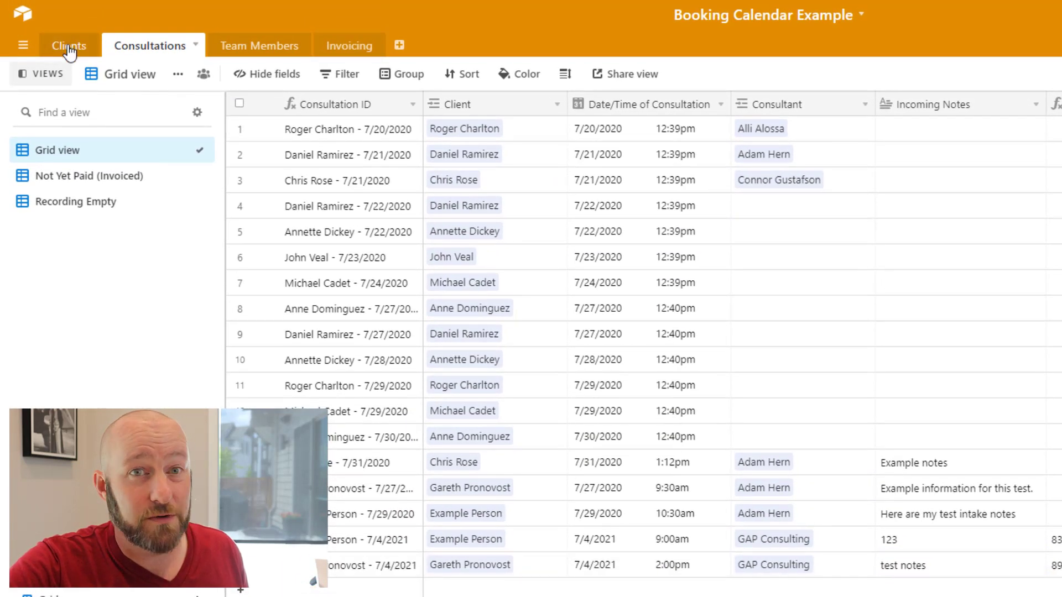
# Check the Clients table in Airtable before returning to step 3's Full Name search
pyautogui.click(68, 45)
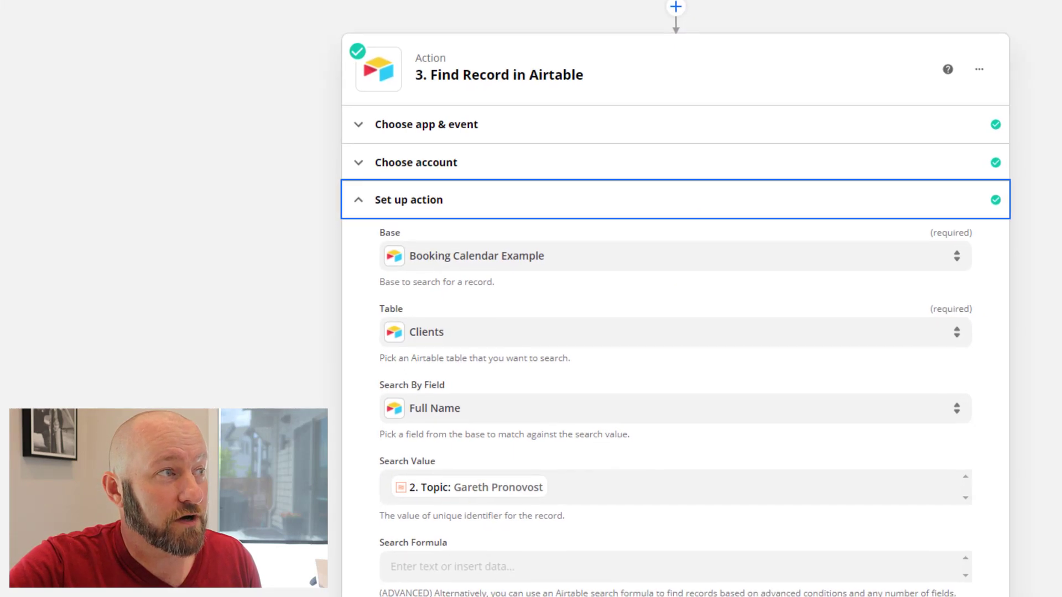
# Show step 3's test result with the matching Clients record found by Full Name
pyautogui.scroll(-1, 378, 358)
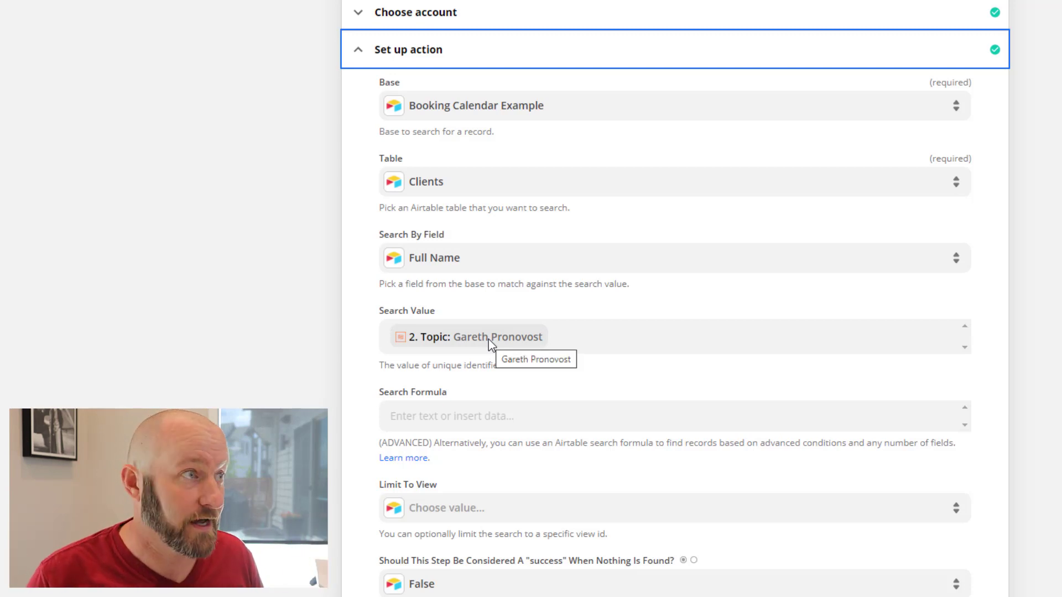
pyautogui.scroll(-6, 367, 367)
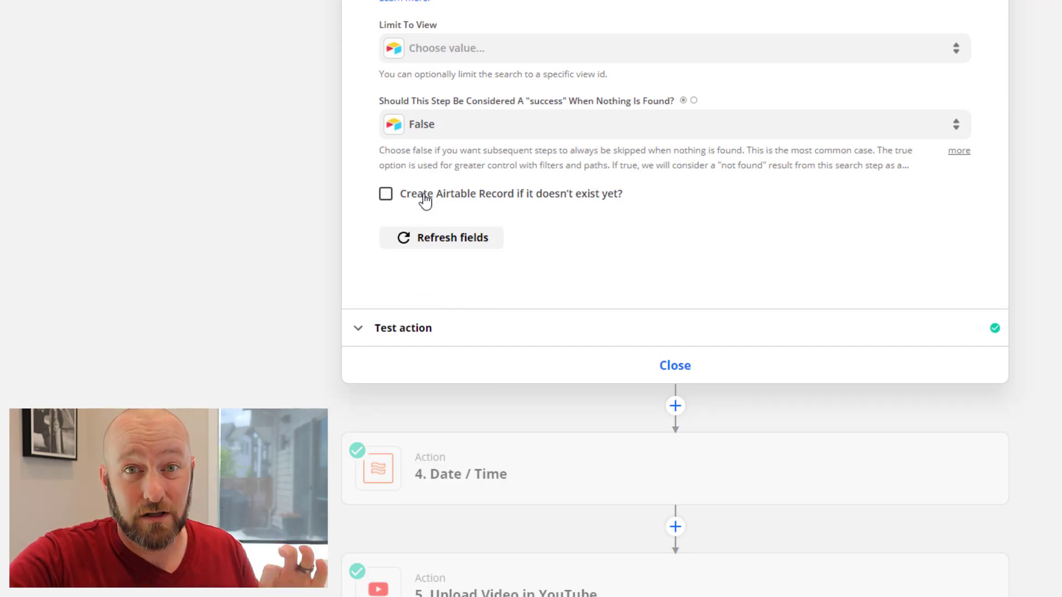
pyautogui.click(408, 334)
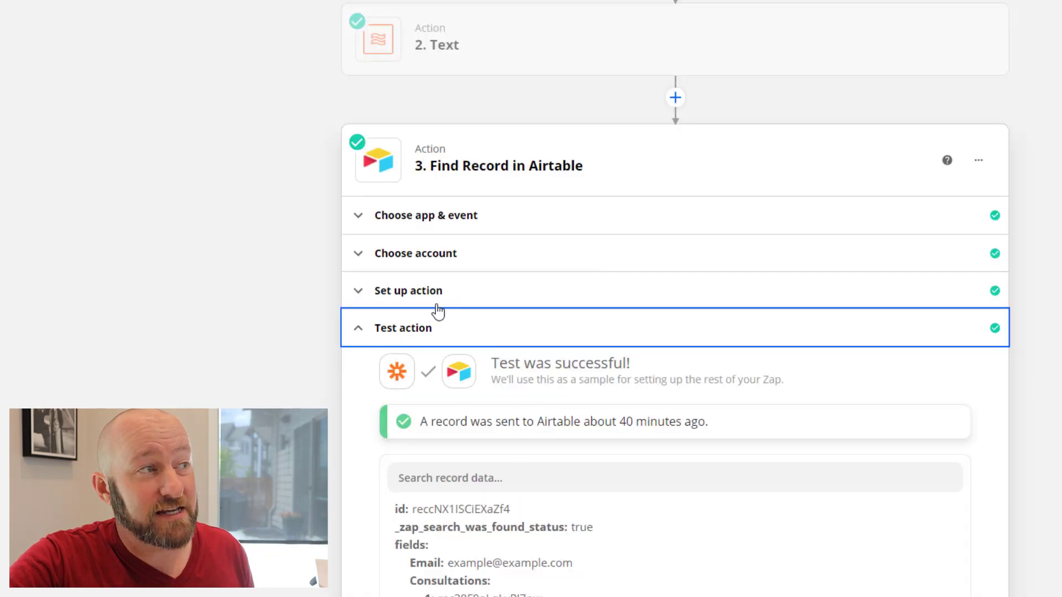
# Rerun the Airtable client search, confirm the found client's name, and open the Date / Time step
pyautogui.scroll(-5, 580, 228)
pyautogui.click(540, 213)
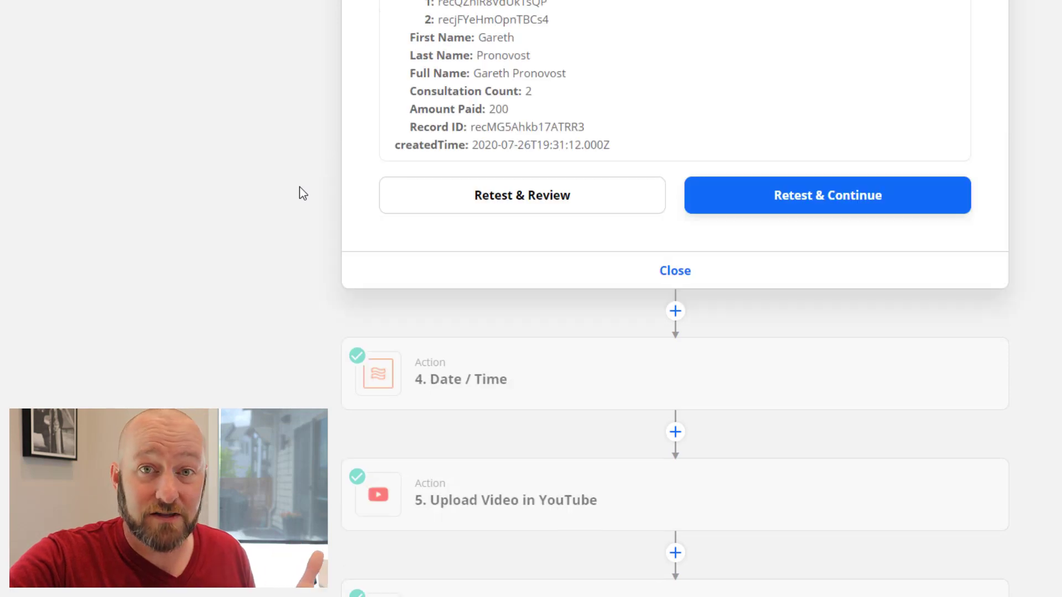
pyautogui.scroll(3, 301, 191)
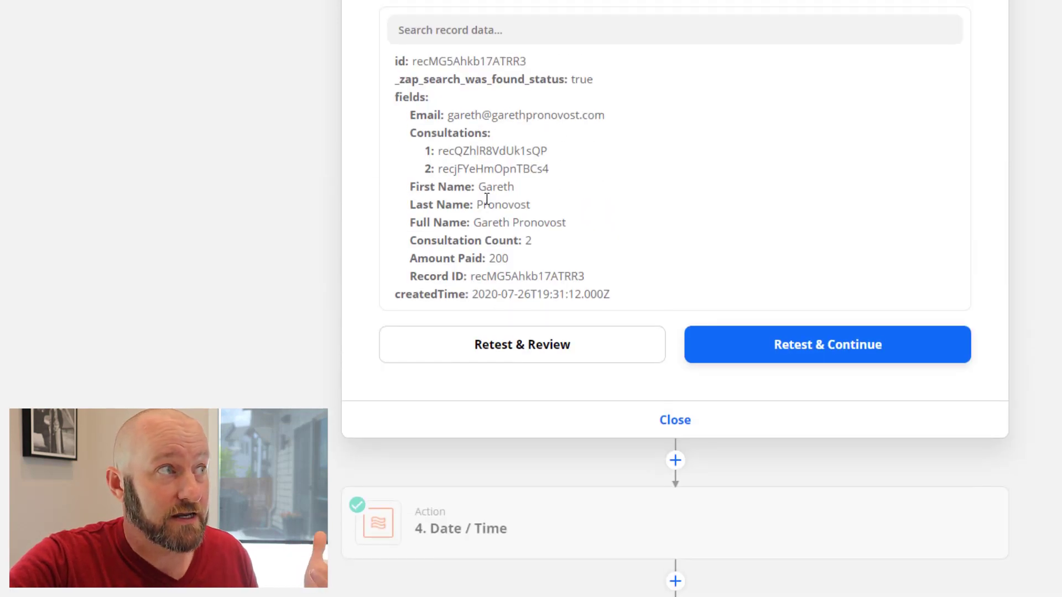
pyautogui.moveTo(476, 186); pyautogui.dragTo(526, 205)
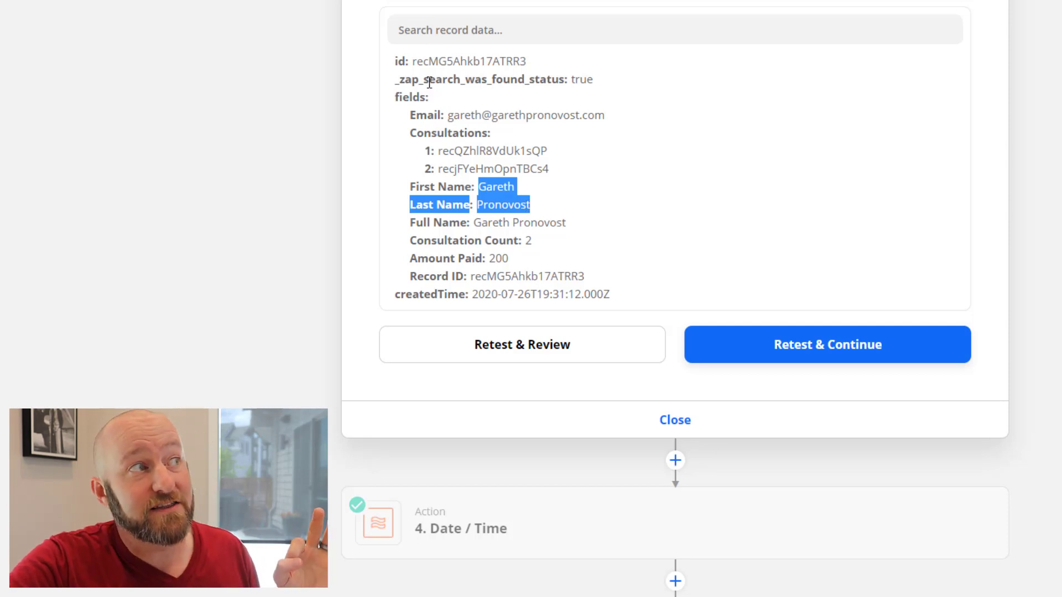
pyautogui.moveTo(429, 79); pyautogui.dragTo(611, 81)
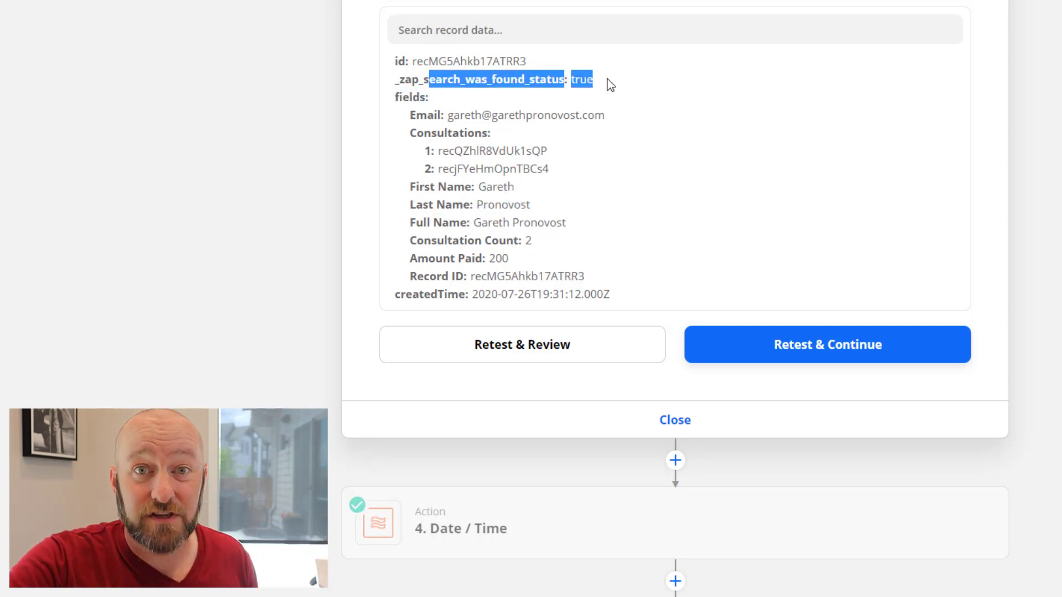
pyautogui.click(609, 83)
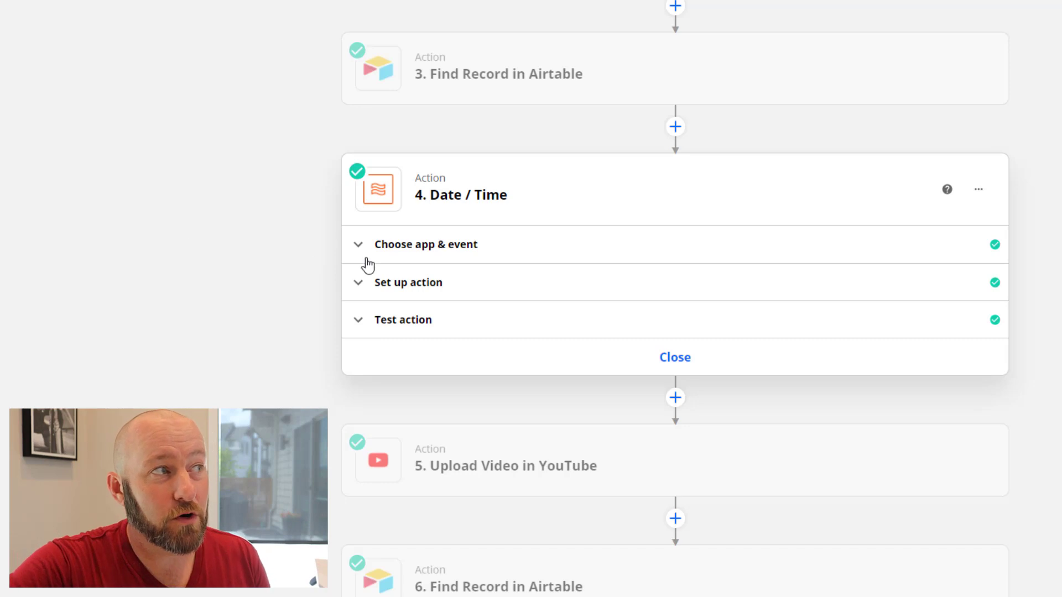
# Review step 4's Formatter settings and its test converting the Zoom start time to 07/04/2021
pyautogui.click(387, 245)
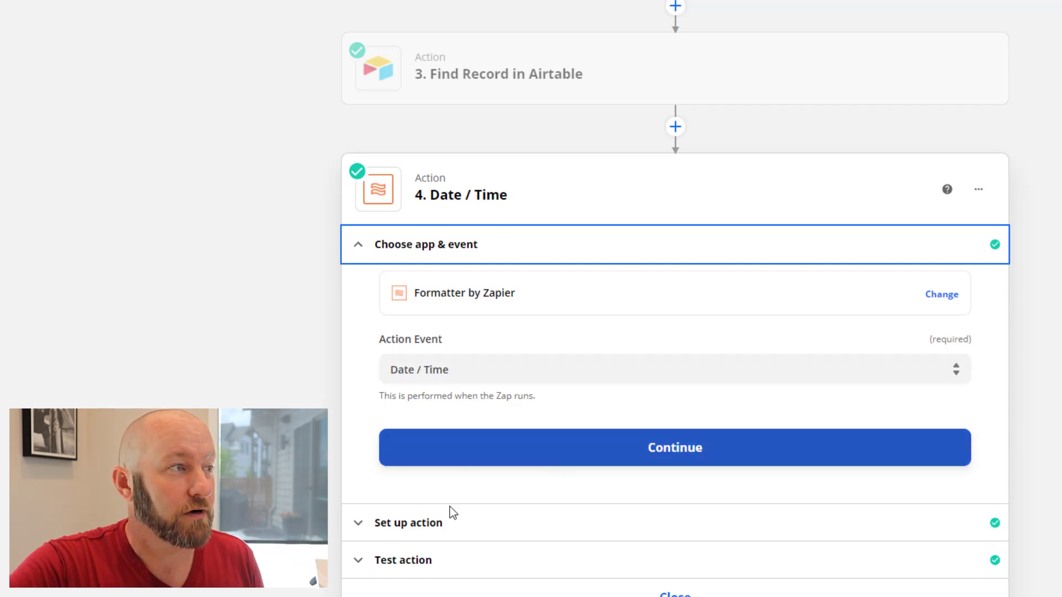
pyautogui.click(404, 528)
pyautogui.scroll(-2, 202, 377)
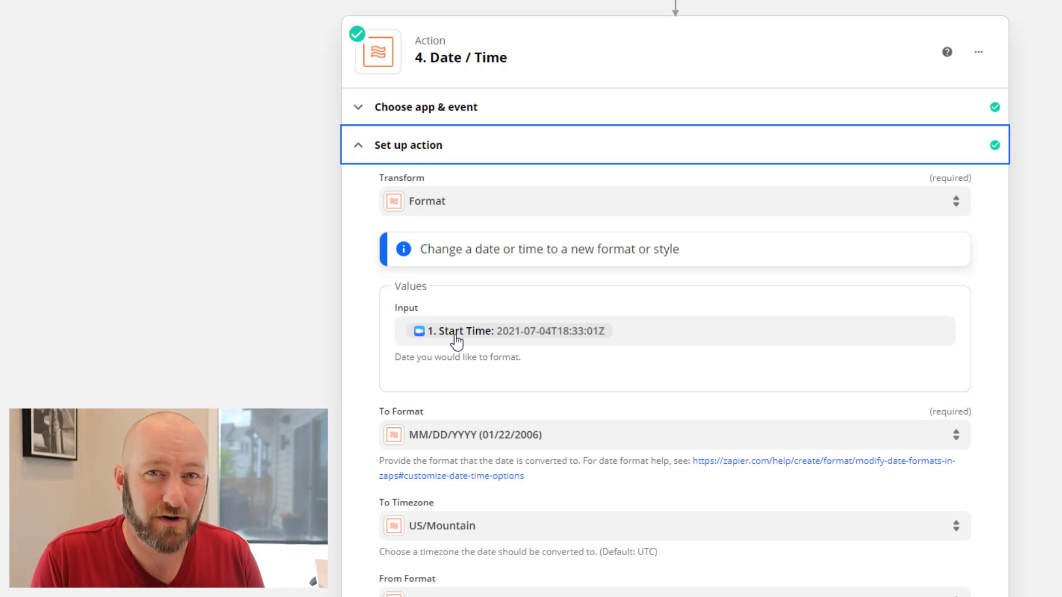
pyautogui.scroll(-3, 456, 340)
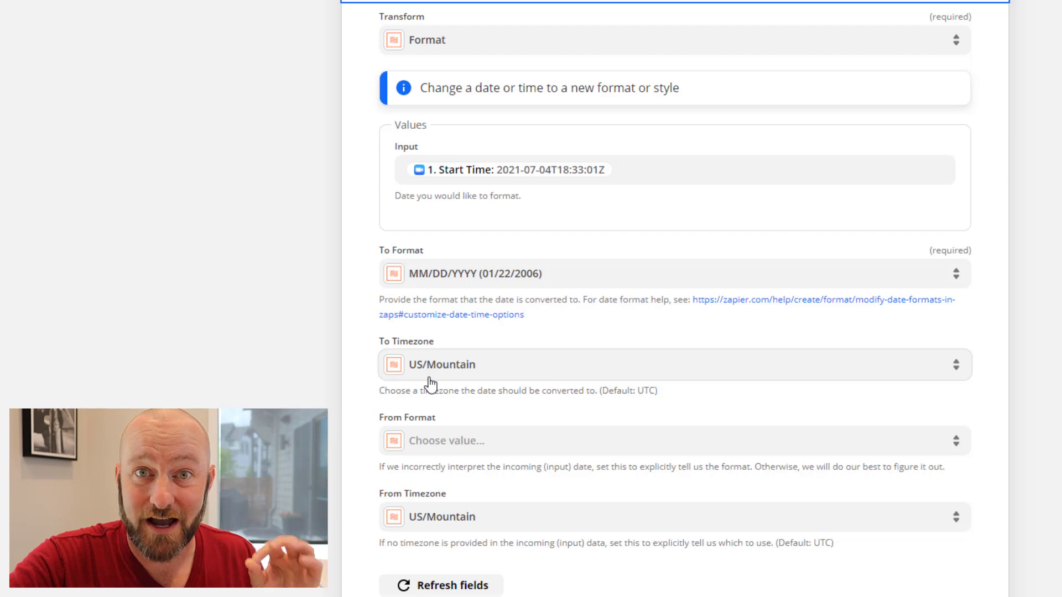
pyautogui.scroll(-5, 356, 380)
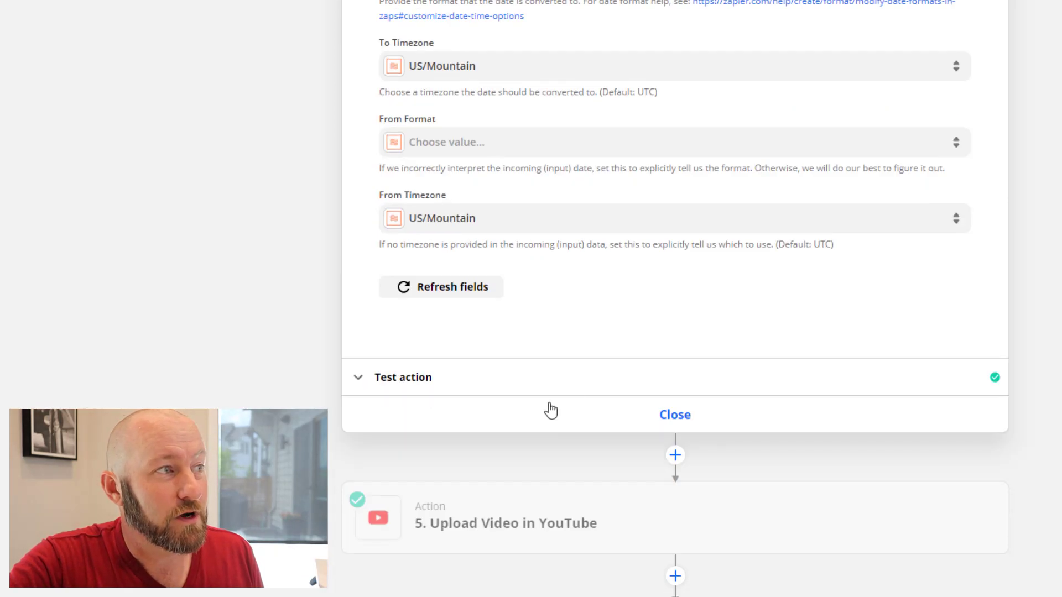
pyautogui.click(505, 390)
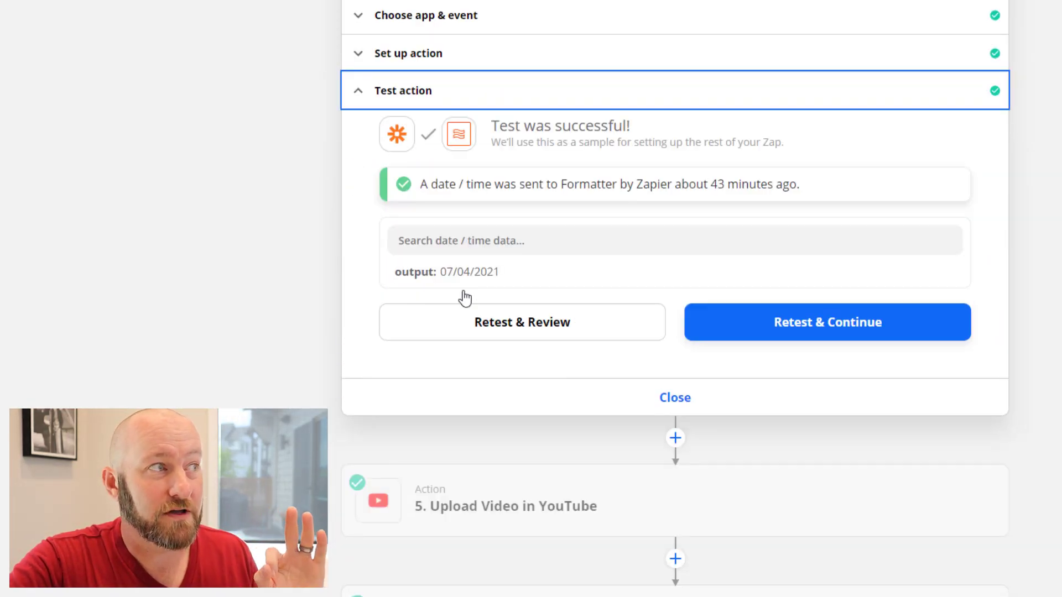
# Retest the Date / Time formatting step so it succeeds again
pyautogui.click(508, 333)
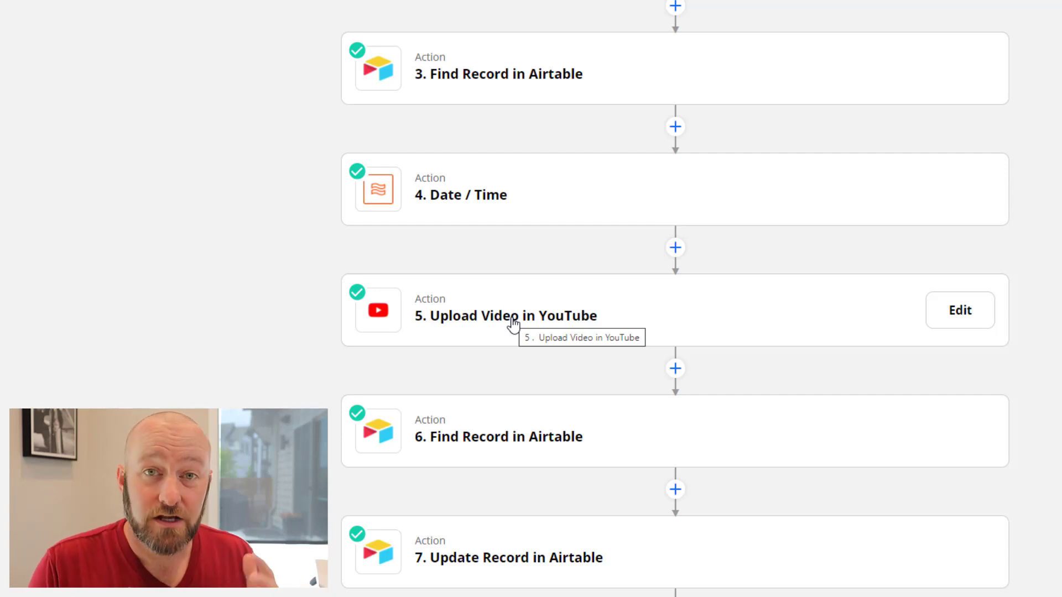
# Review the YouTube upload setup: Zoom topic as title, recording URL as video, privacy Unlisted
pyautogui.click(513, 323)
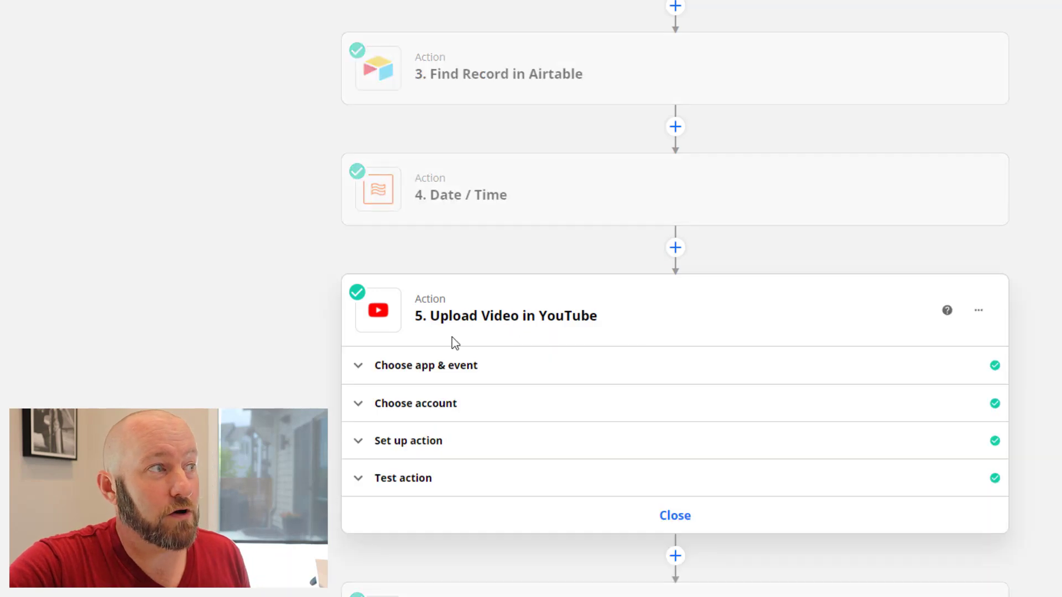
pyautogui.click(427, 371)
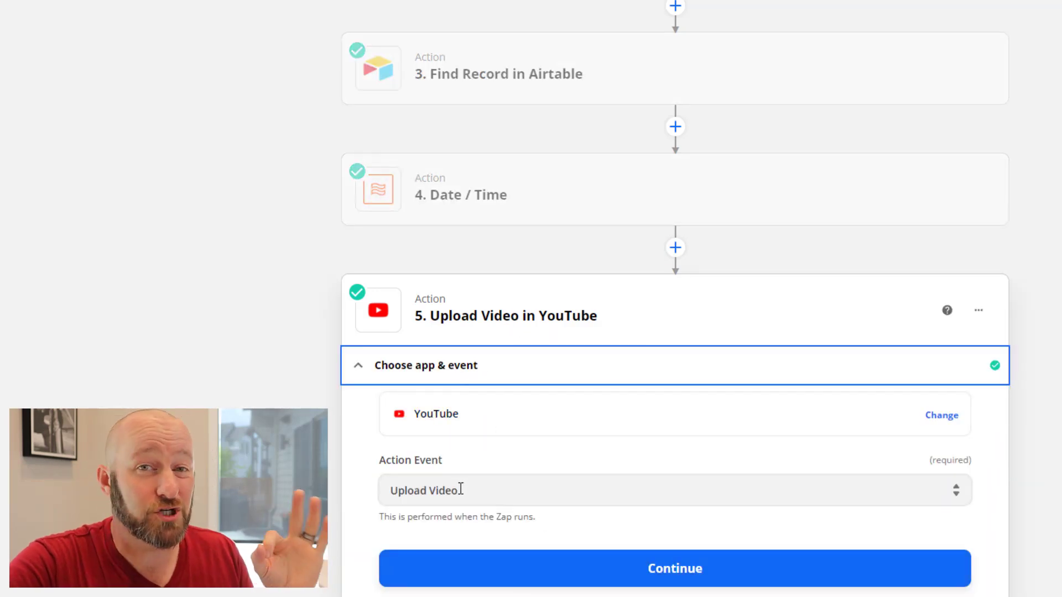
pyautogui.scroll(-3, 461, 489)
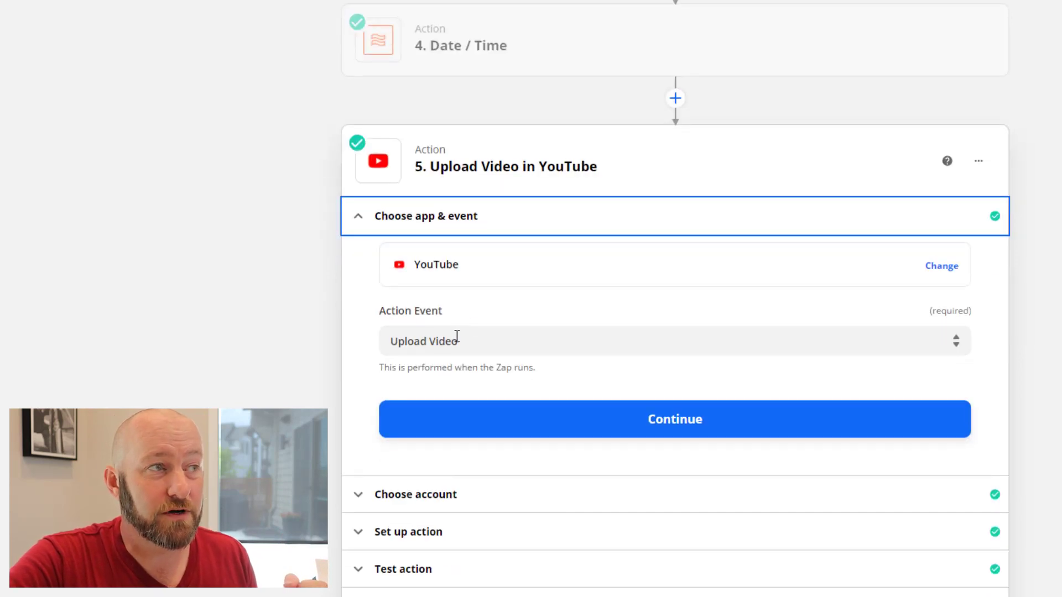
pyautogui.scroll(-3, 457, 395)
pyautogui.click(463, 354)
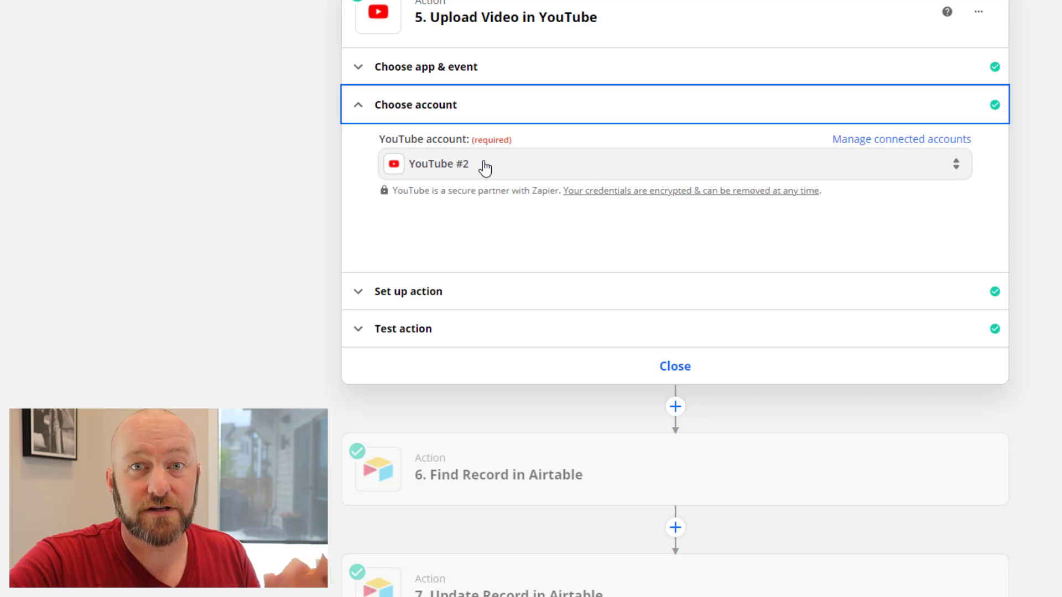
pyautogui.click(495, 297)
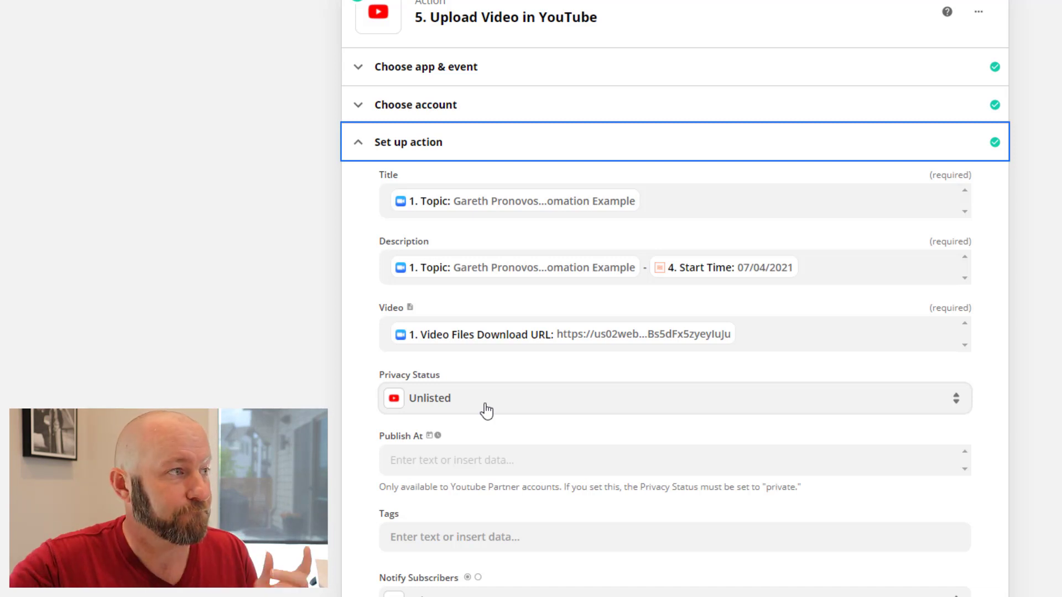
# Show the YouTube step's earlier test result for the 'Automation Example' upload dated 07/04/2021
pyautogui.scroll(-3, 434, 418)
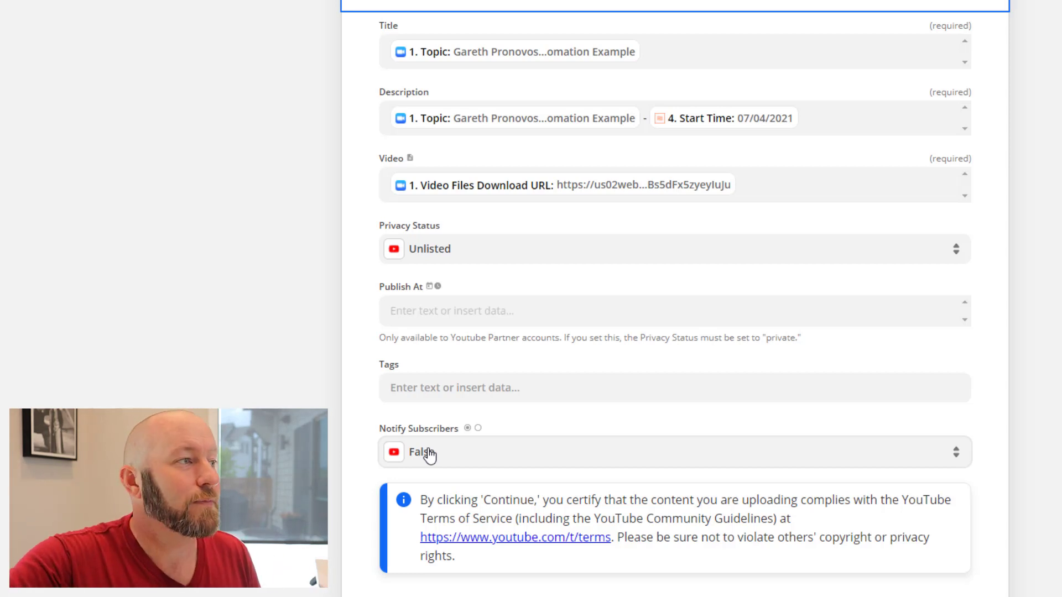
pyautogui.scroll(-5, 484, 303)
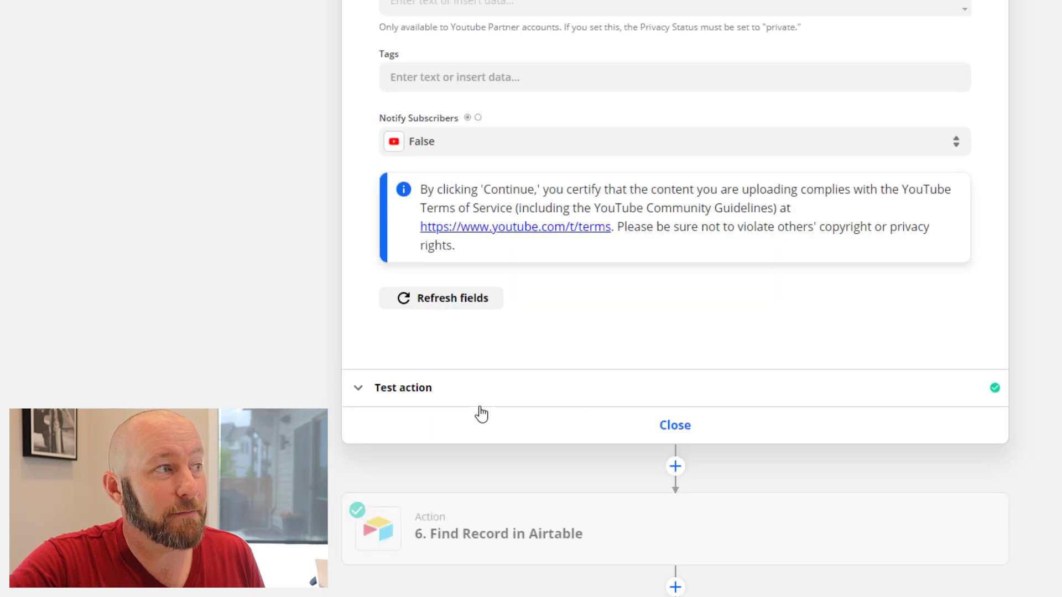
pyautogui.click(458, 396)
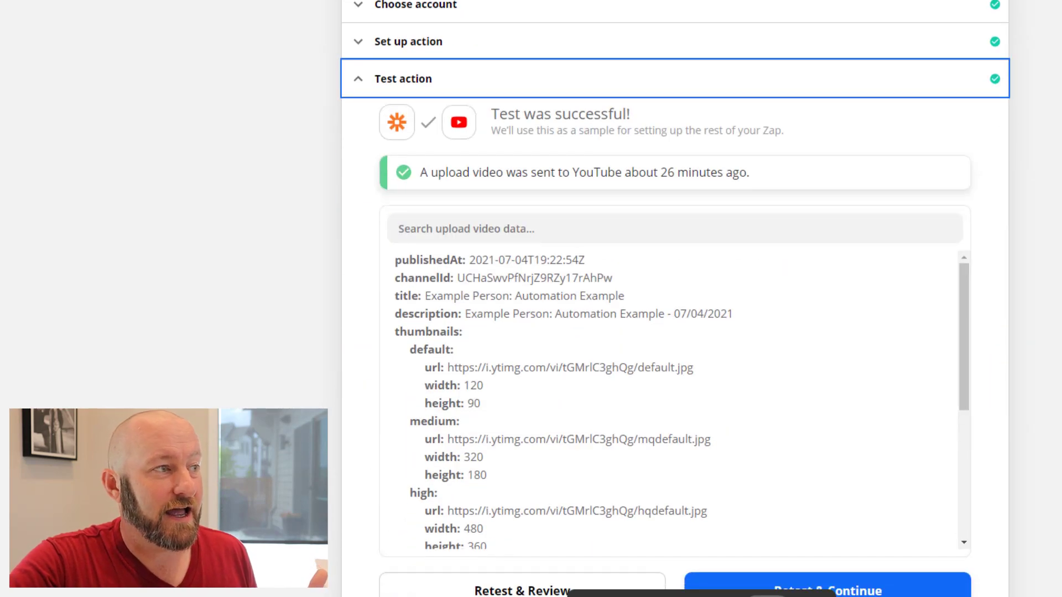
# Retest the YouTube step to upload a new video published 2021-07-04T19:49:45Z
pyautogui.click(480, 591)
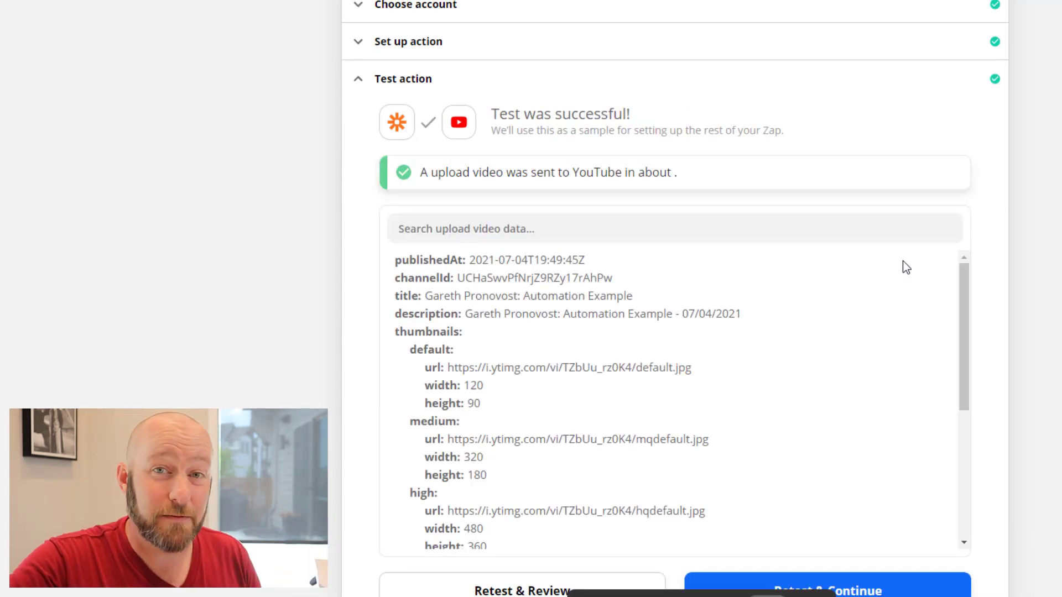
pyautogui.scroll(1, 878, 252)
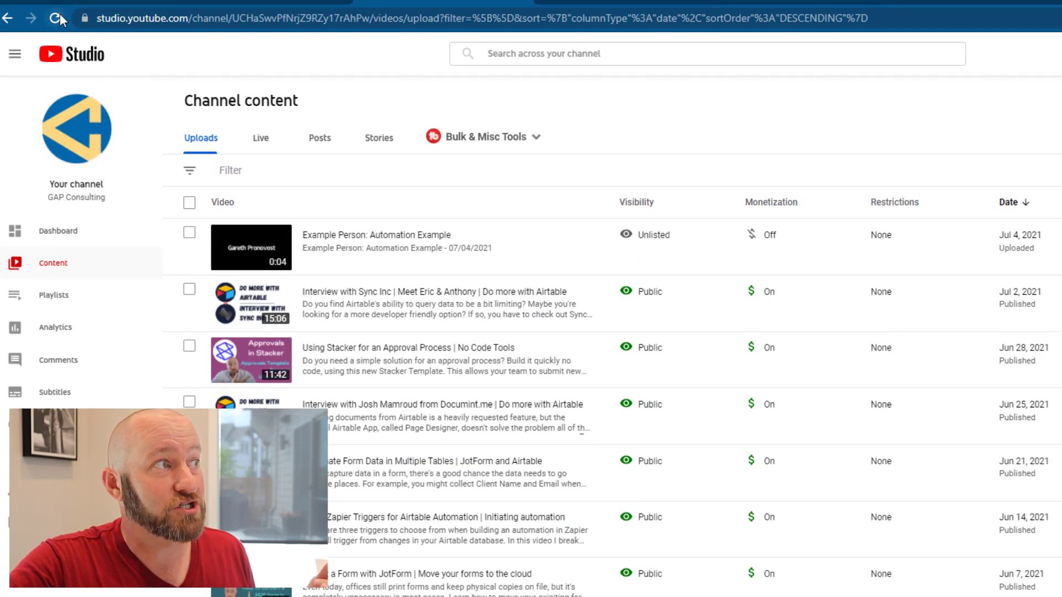
# Reload YouTube Studio's content list to see the new 'Automation Example' upload processing at 99%
pyautogui.click(59, 14)
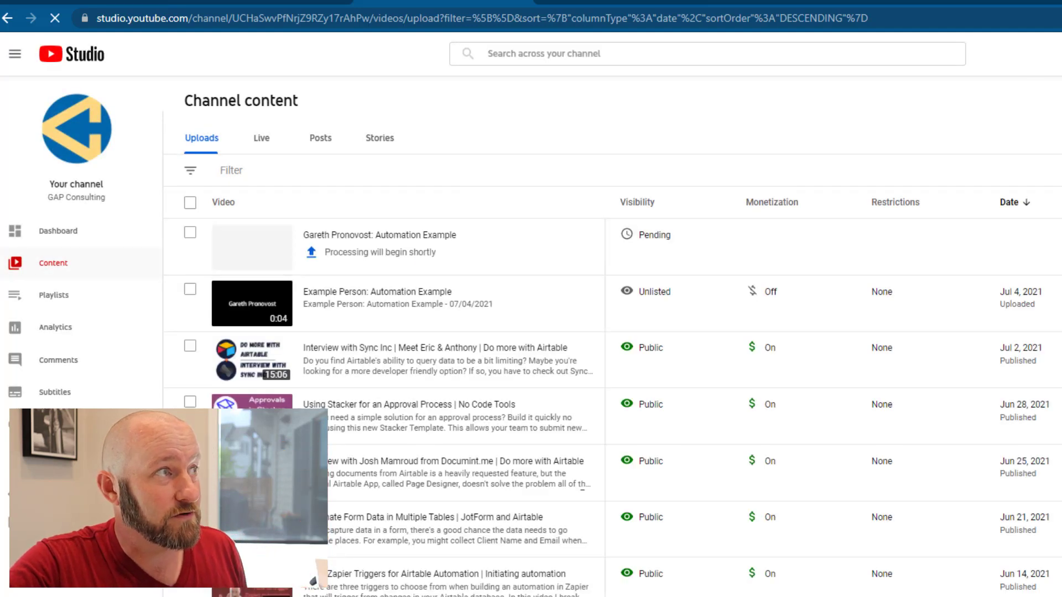
pyautogui.moveTo(691, 244)
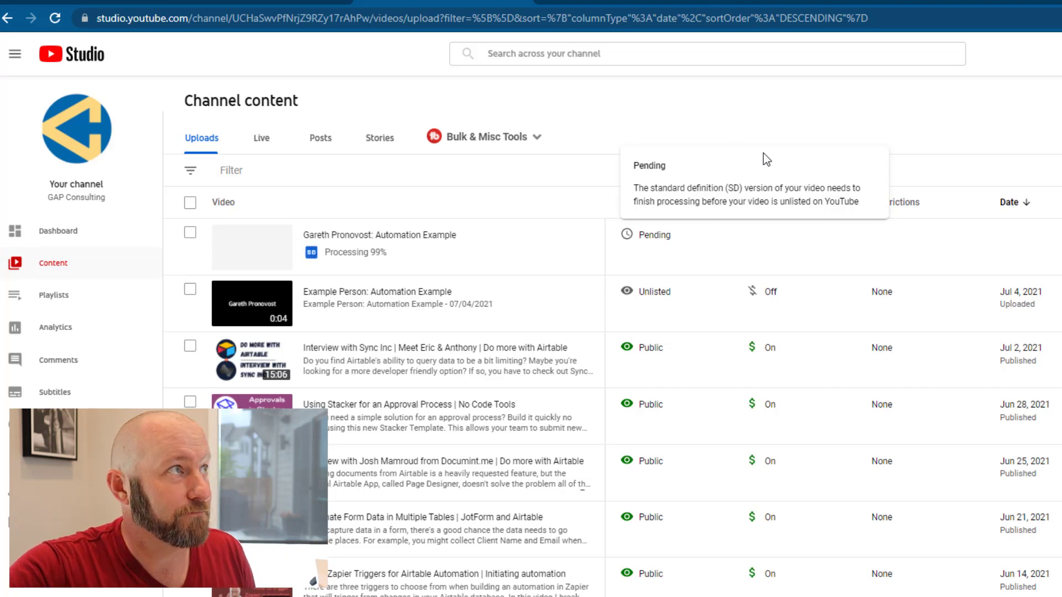
# Open step 6, Find Record in Airtable, then view the Airtable Consultations table
pyautogui.click(265, 3)
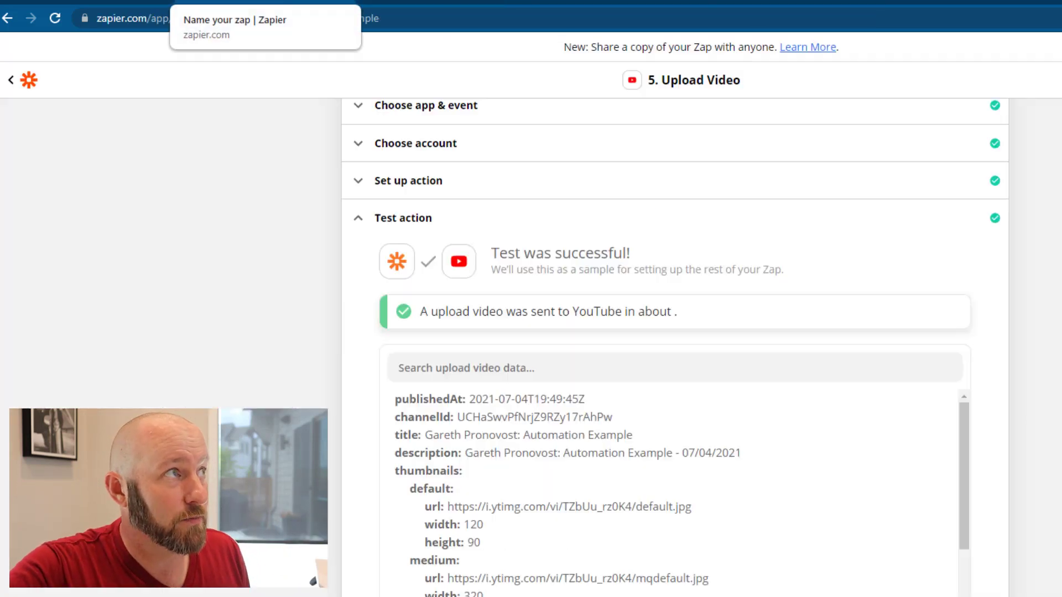
pyautogui.scroll(-3, 350, 516)
pyautogui.scroll(-4, 351, 517)
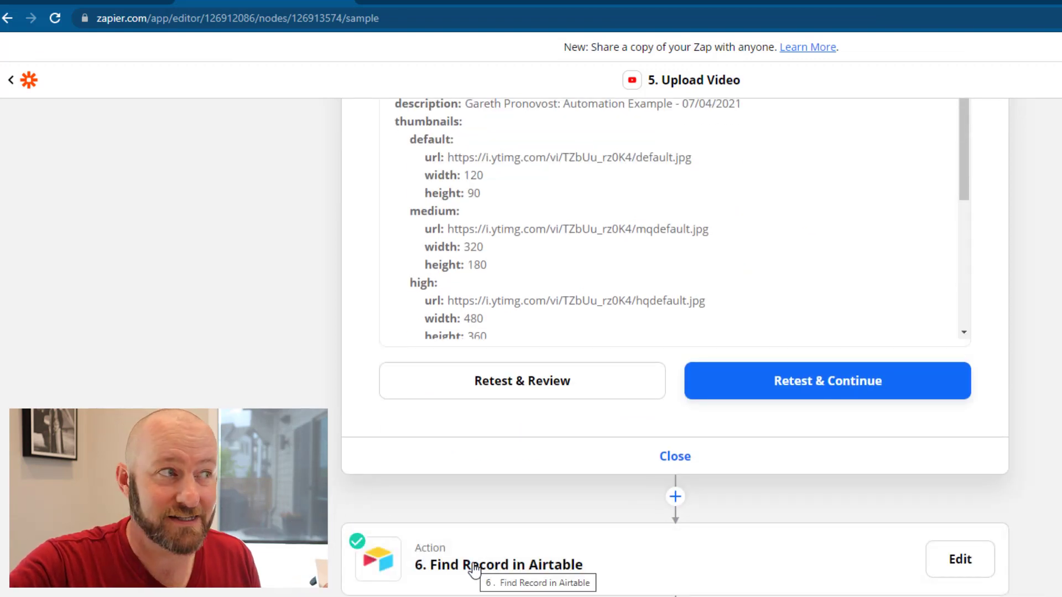
pyautogui.click(475, 570)
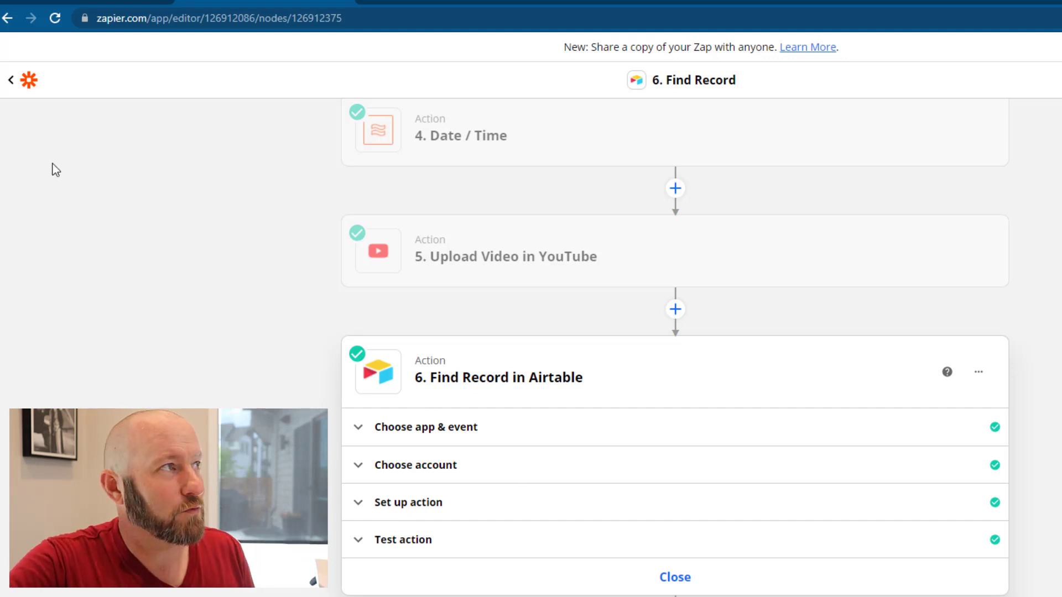
pyautogui.hotkey('ctrl', 'shift', 'Tab')
# Open the Consultations table and select the newest 7/4/2021 record's empty Recording URL cell
pyautogui.click(136, 79)
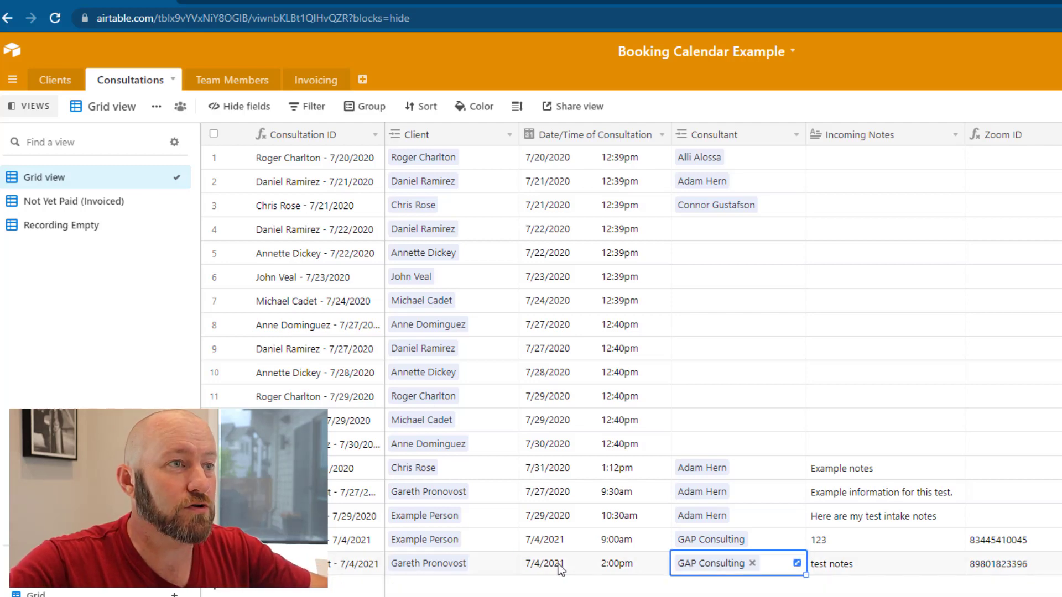
pyautogui.hscroll(10, 560, 569)
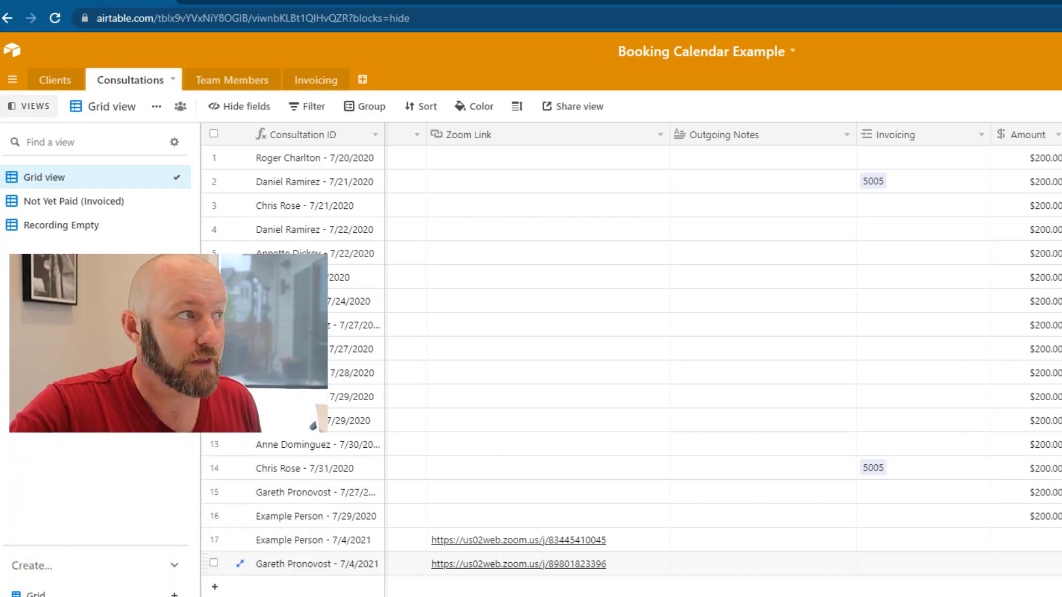
pyautogui.click(343, 568)
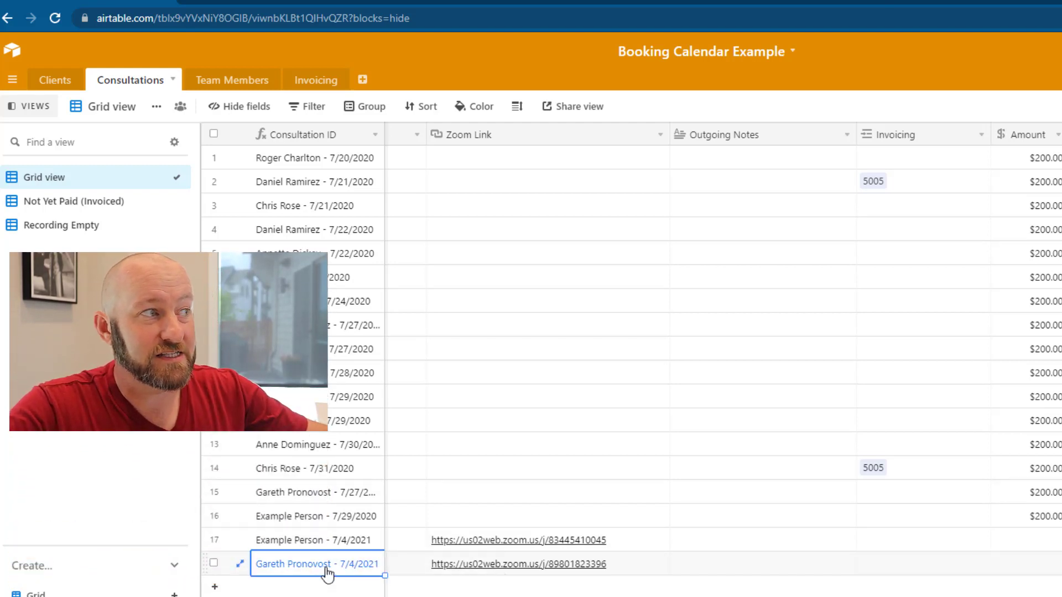
pyautogui.press('Right')
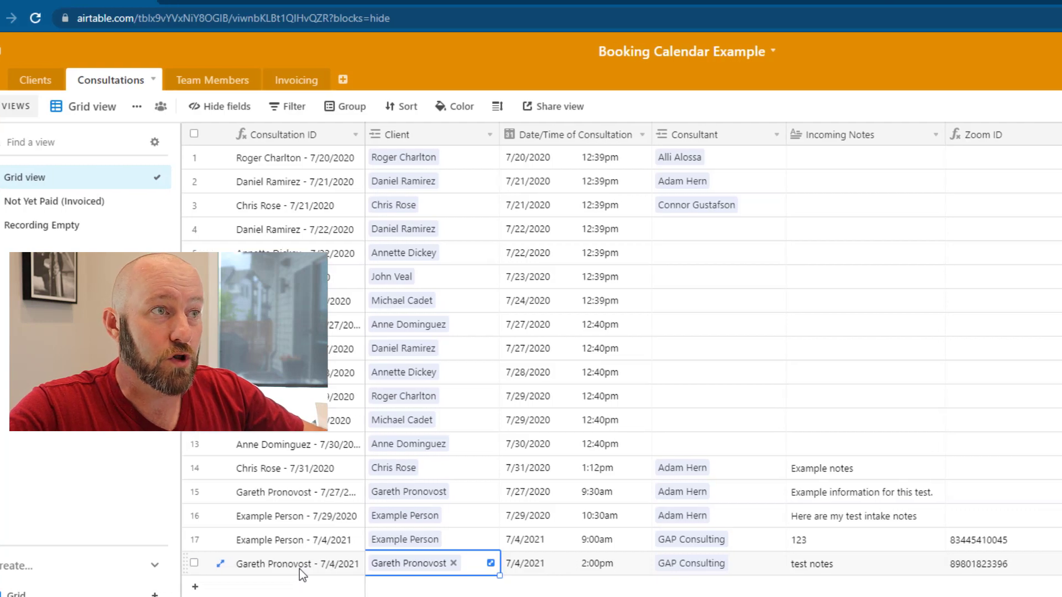
pyautogui.hotkey('ctrl', 'Right')
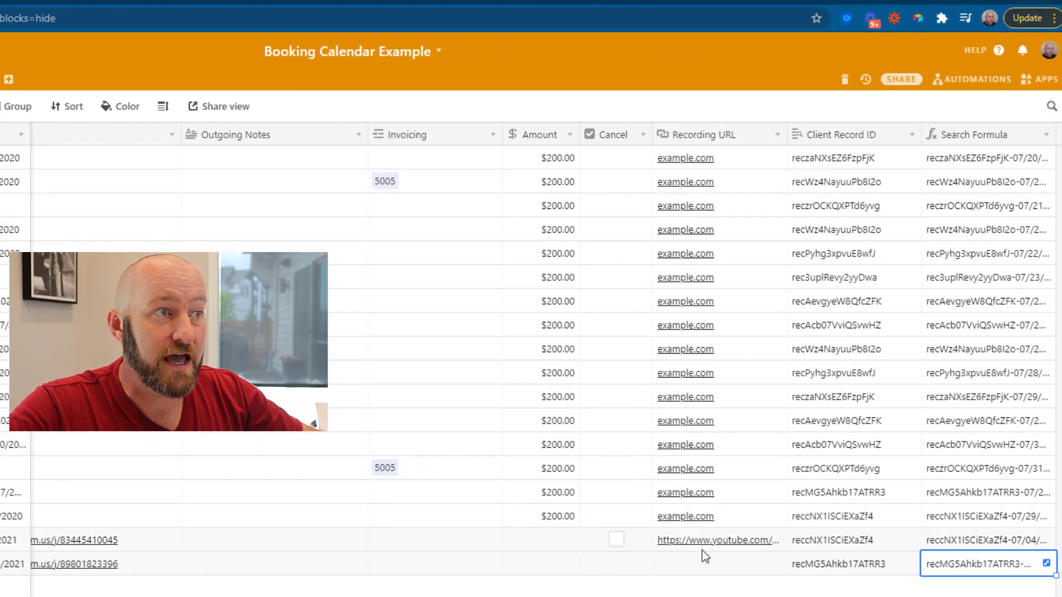
pyautogui.click(706, 573)
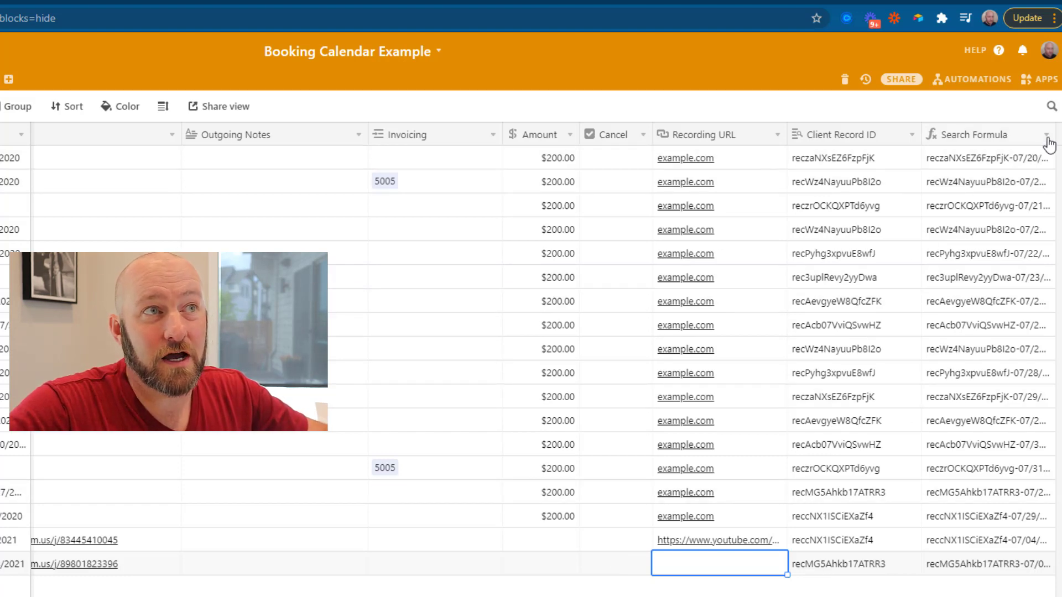
# Widen the Search Formula column, inspect its CONCATENATE formula, and select the newest record's value
pyautogui.moveTo(1056, 135); pyautogui.dragTo(1060, 150)
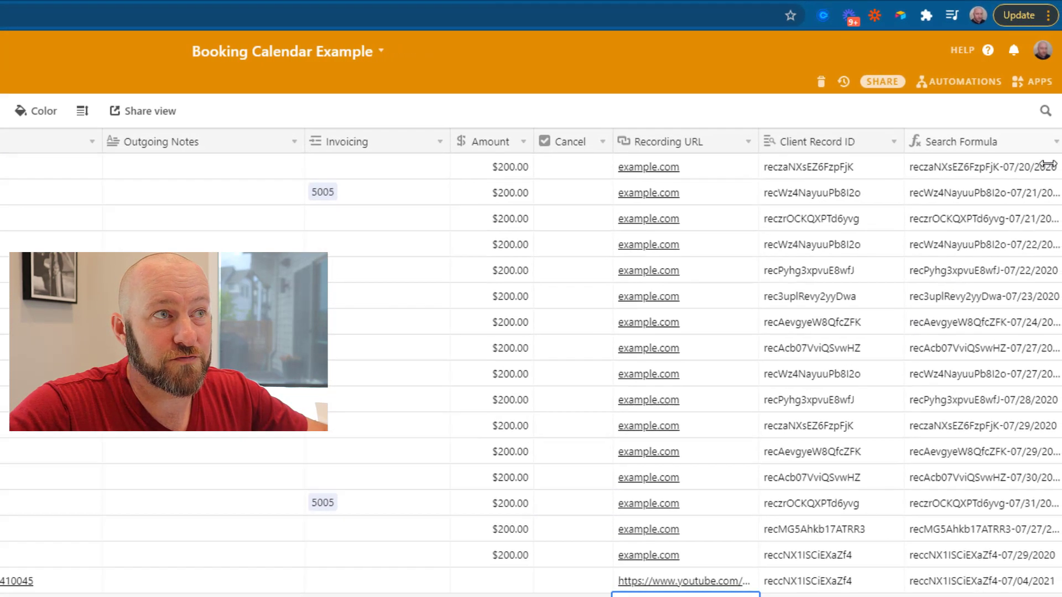
pyautogui.hscroll(1, 850, 554)
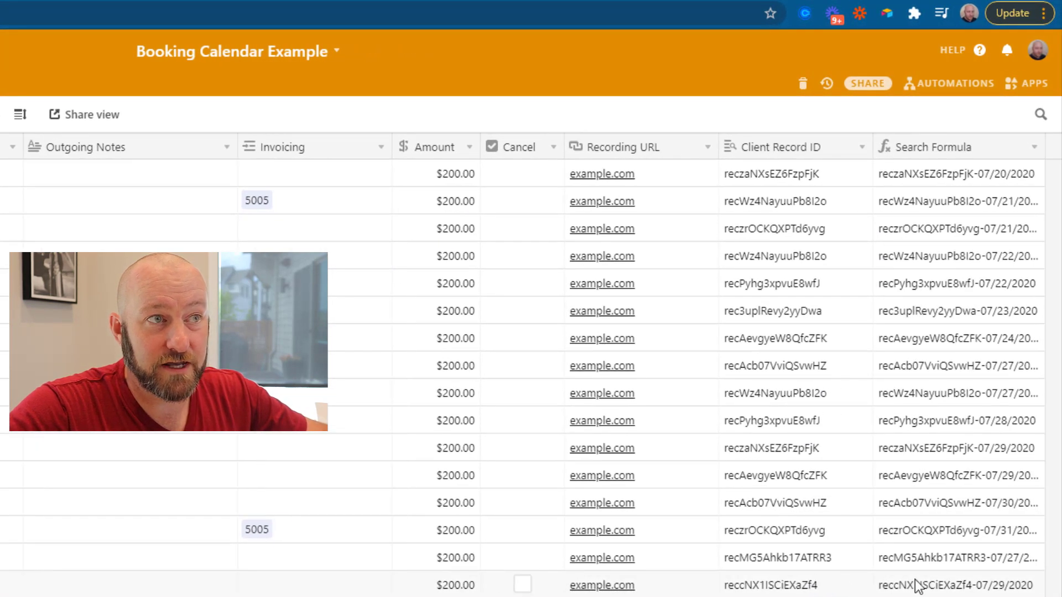
pyautogui.doubleClick(999, 148)
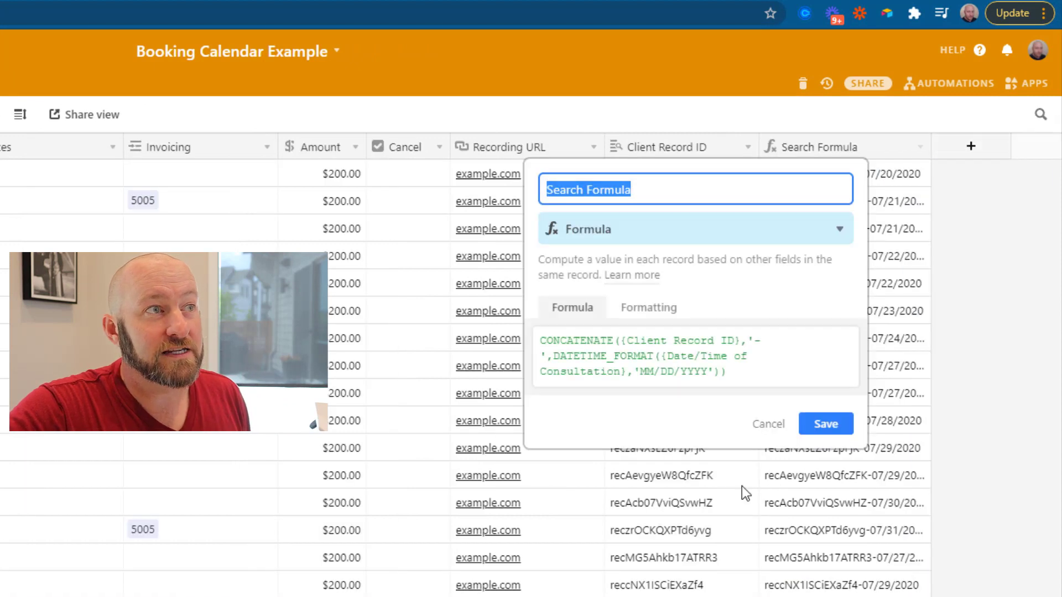
pyautogui.moveTo(623, 343); pyautogui.dragTo(745, 346)
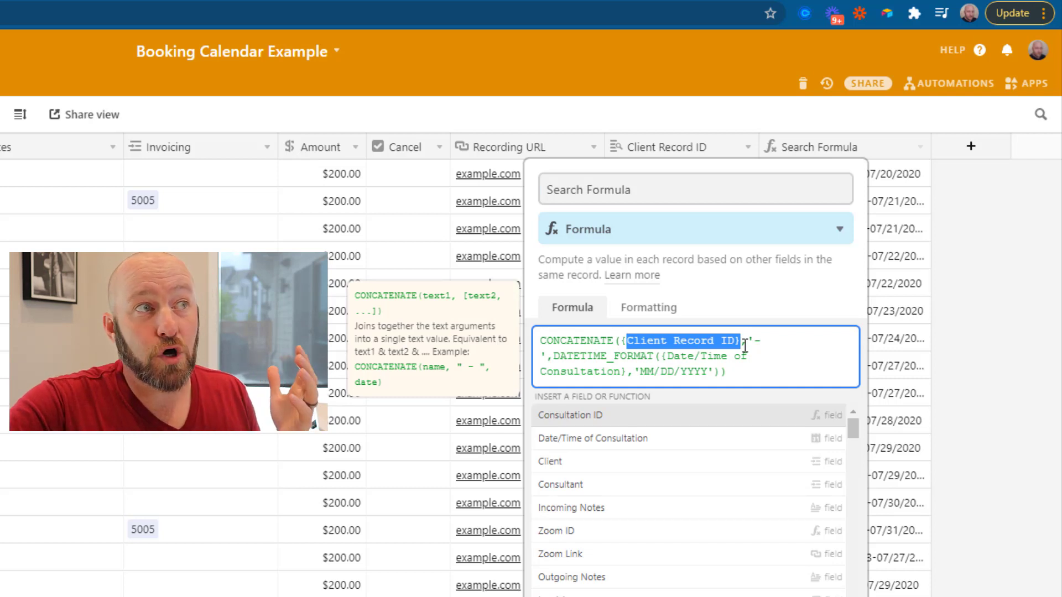
pyautogui.moveTo(553, 357); pyautogui.dragTo(722, 371)
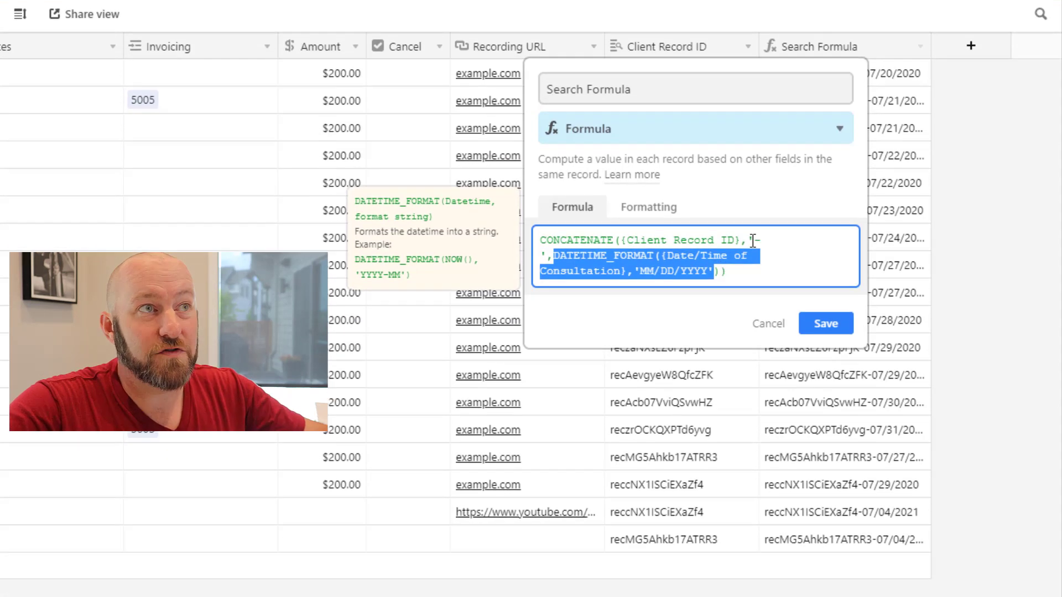
pyautogui.click(978, 266)
pyautogui.moveTo(938, 53); pyautogui.dragTo(1000, 51)
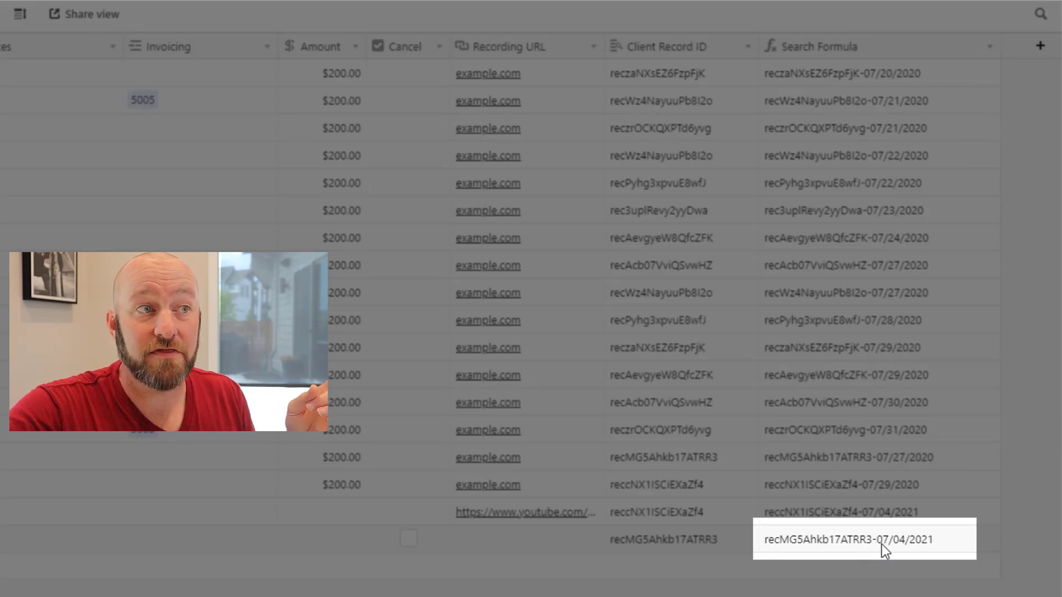
pyautogui.click(944, 539)
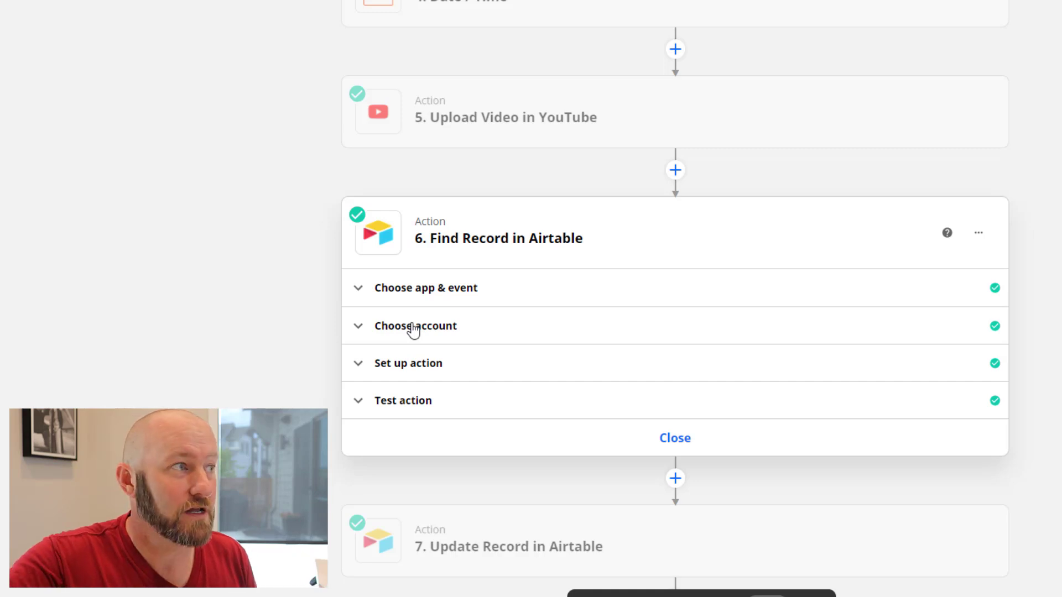
# Expand step 6's app and event section, continue, and open its Set up action fields
pyautogui.click(428, 293)
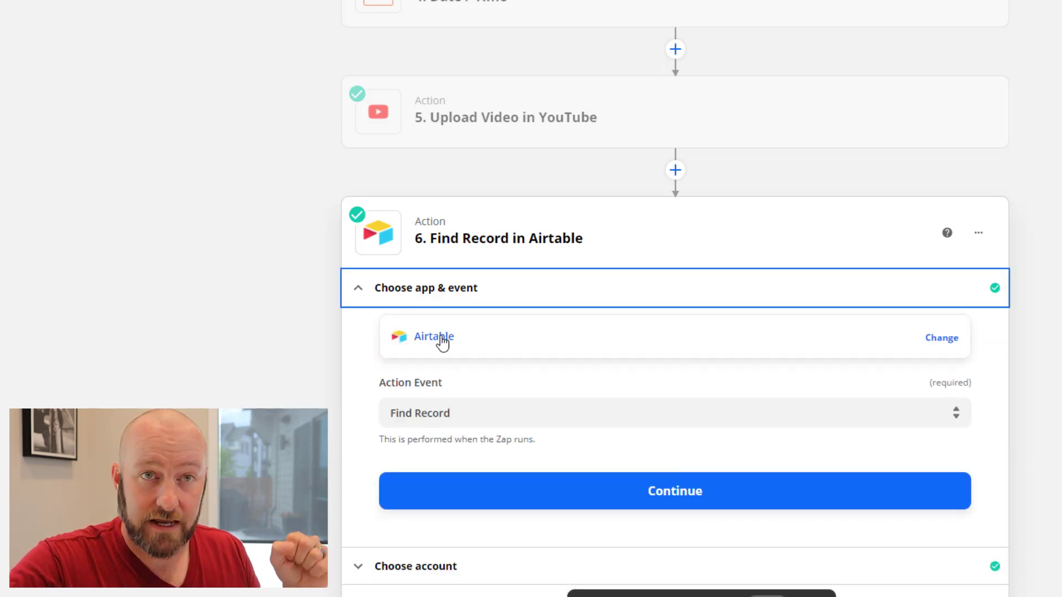
pyautogui.click(467, 504)
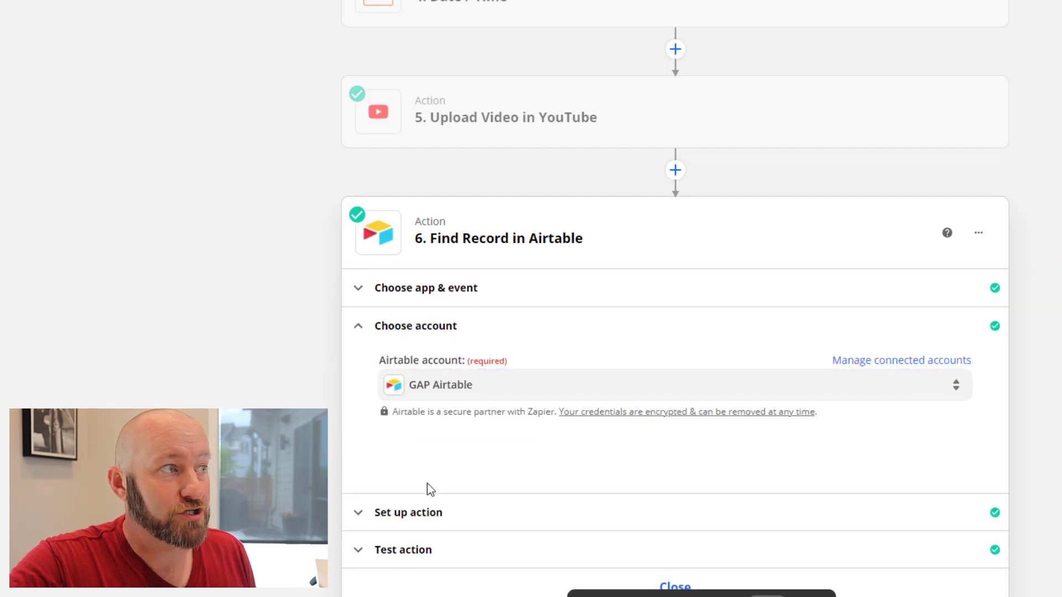
pyautogui.click(433, 517)
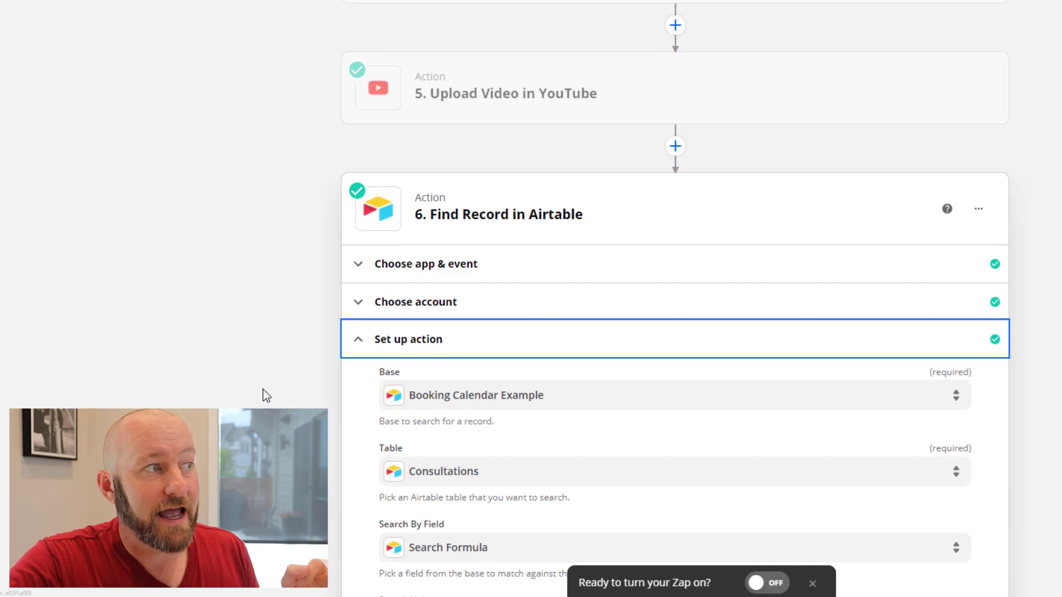
pyautogui.scroll(-3, 263, 396)
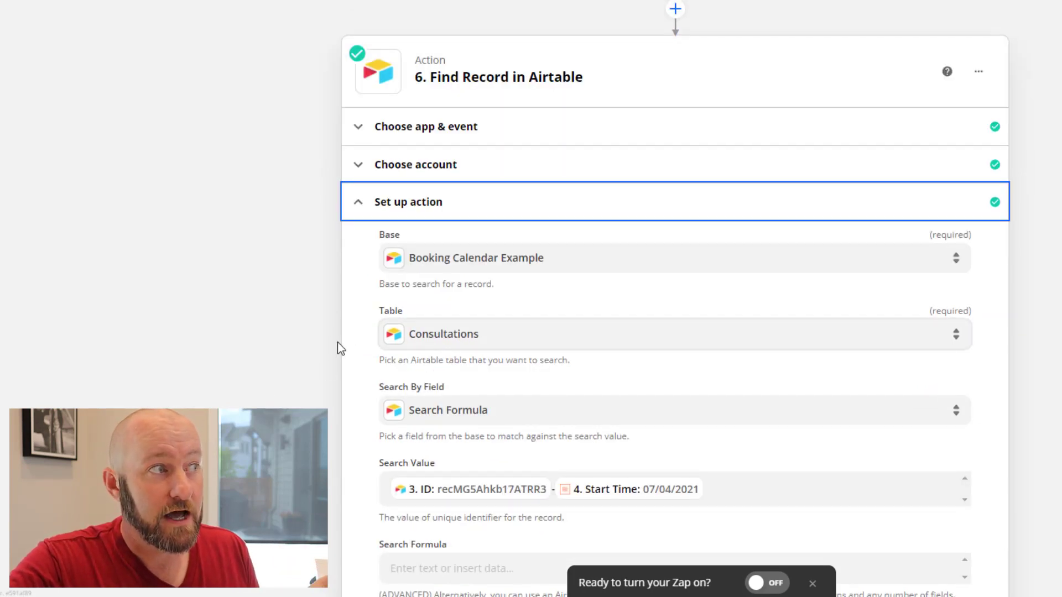
pyautogui.scroll(-3, 337, 342)
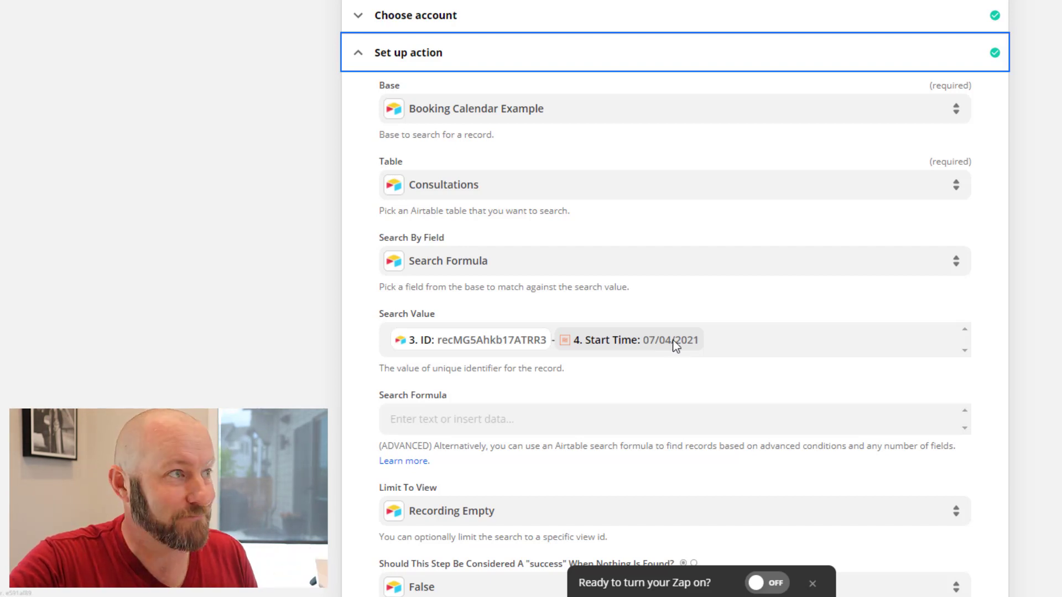
# Inspect the Search Value chips combining the client ID and Start Time, and check Limit To View
pyautogui.click(563, 340)
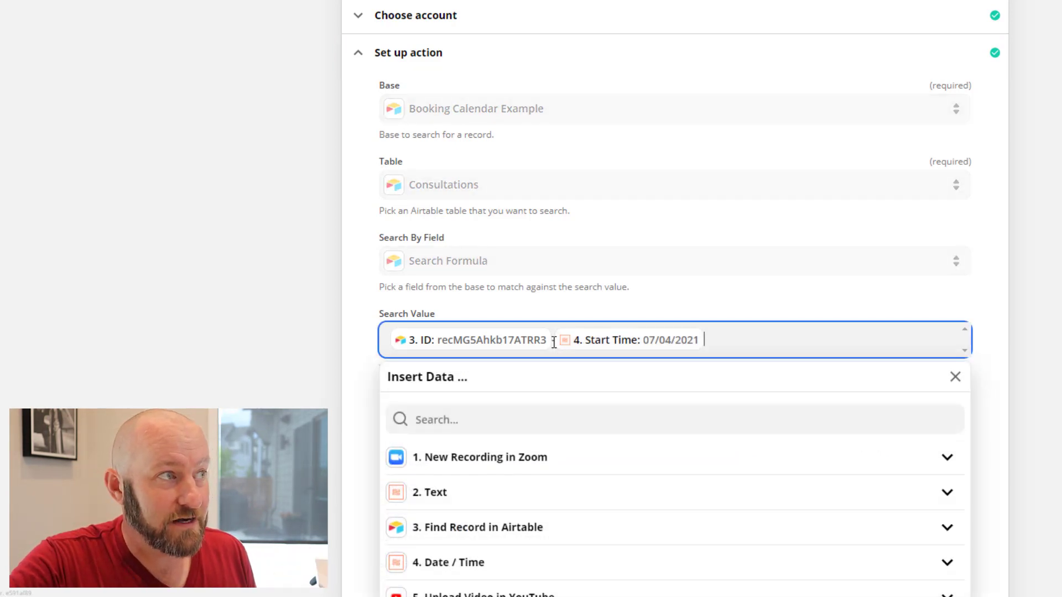
pyautogui.click(565, 340)
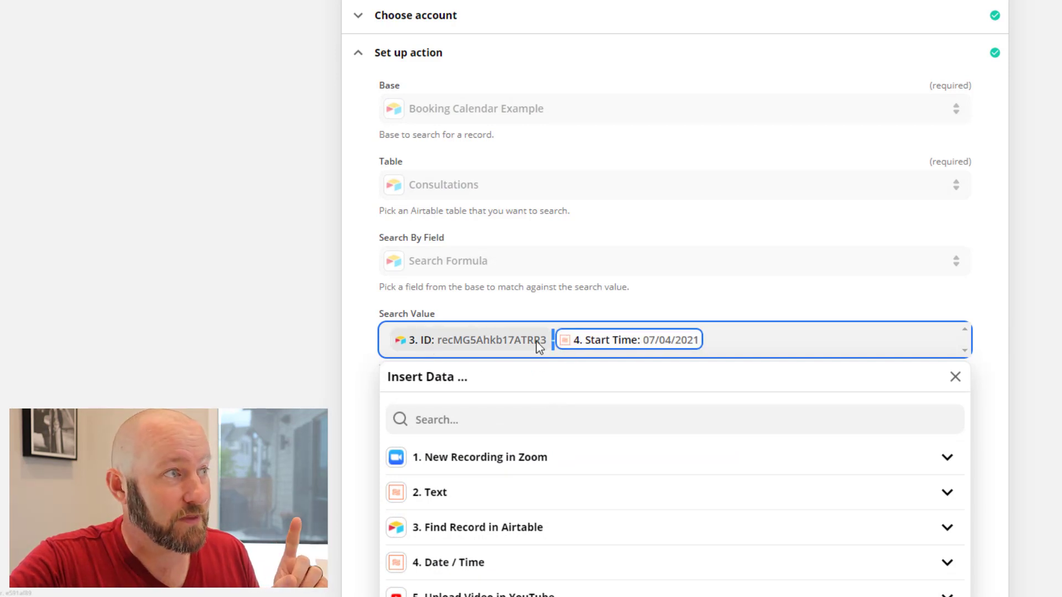
pyautogui.click(629, 343)
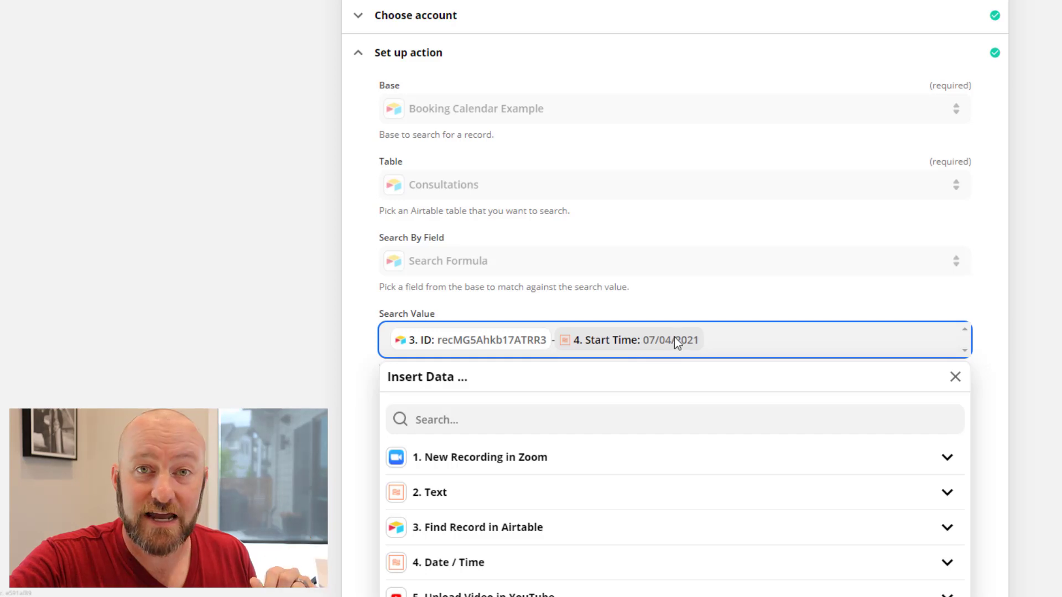
pyautogui.click(703, 320)
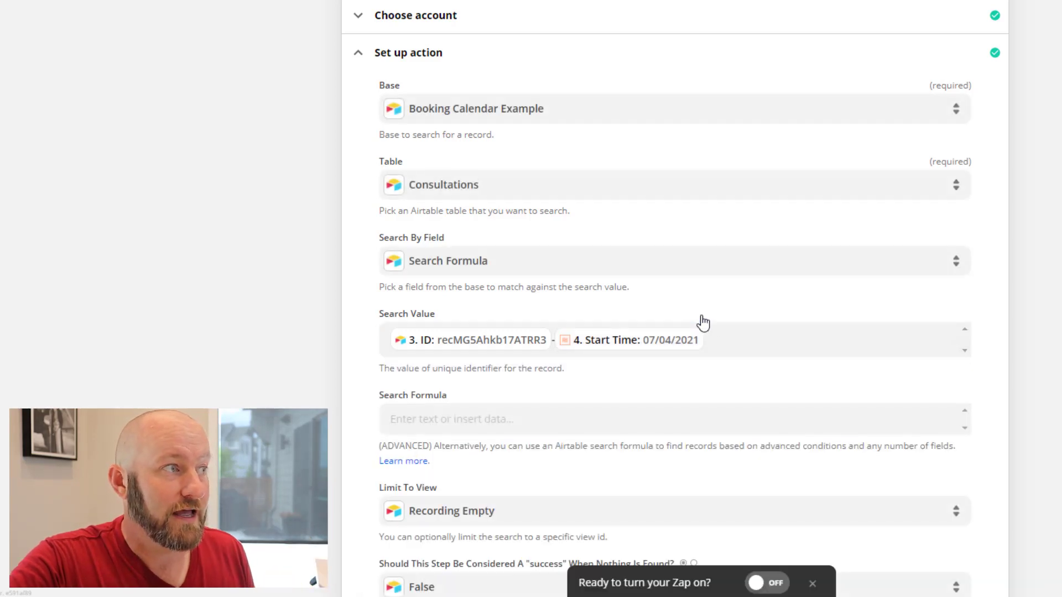
pyautogui.scroll(-3, 517, 444)
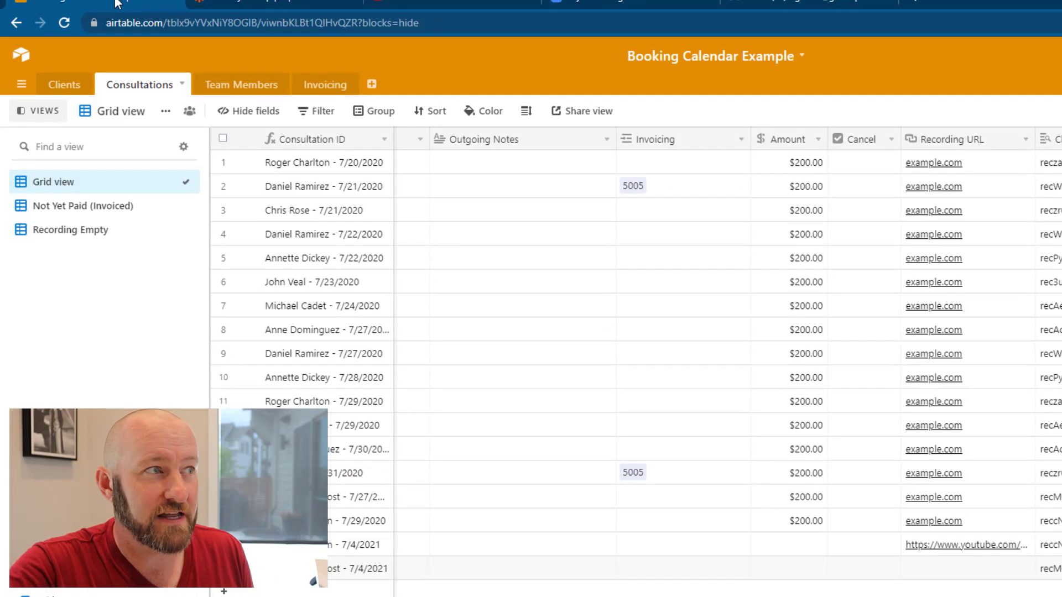
# Switch to the Recording Empty view and check its 'is empty' filter condition
pyautogui.click(81, 233)
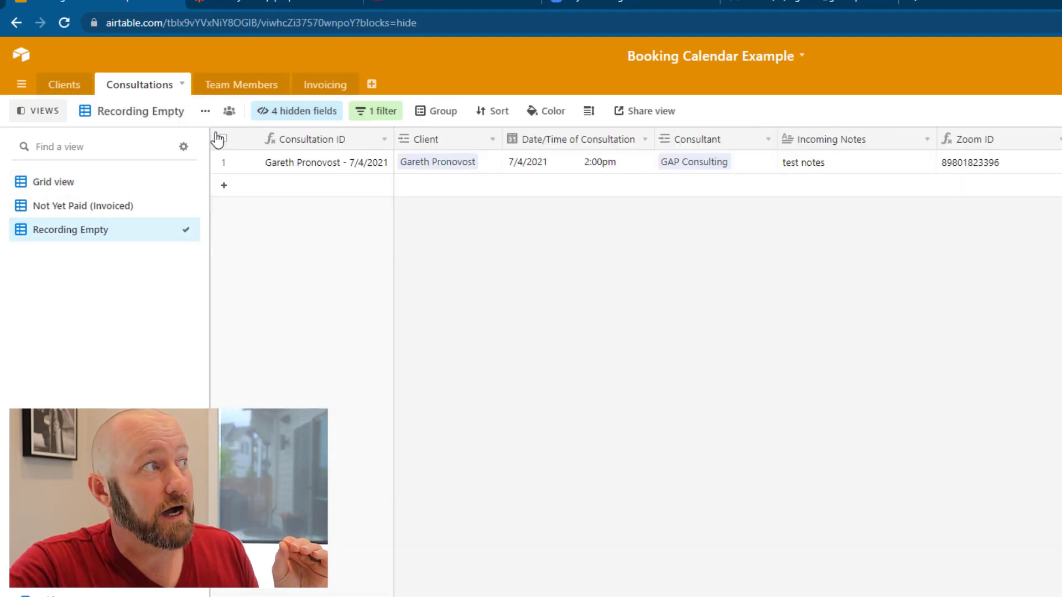
pyautogui.click(373, 112)
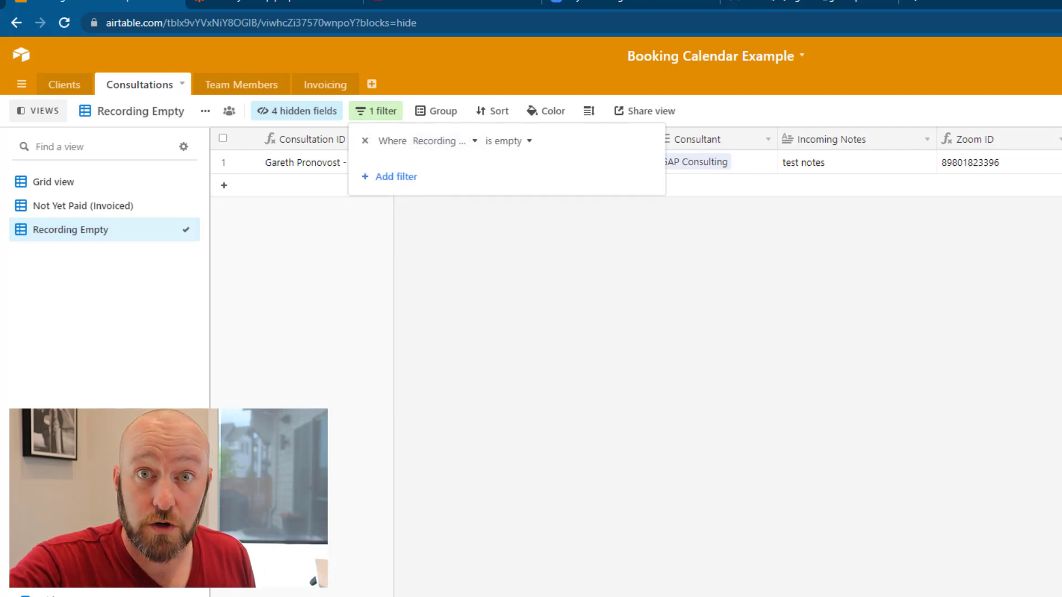
pyautogui.click(823, 256)
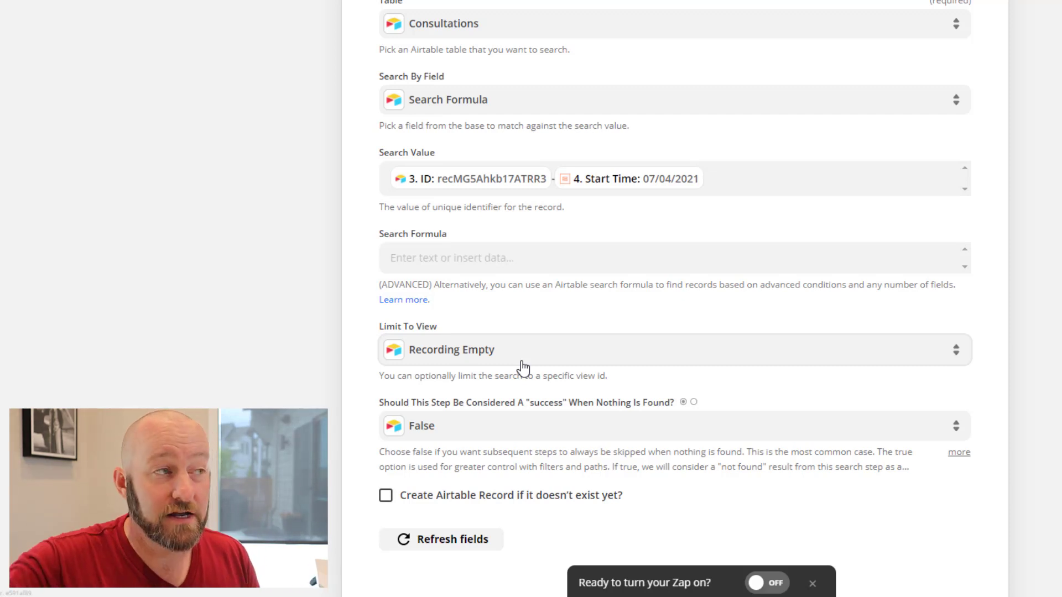
# Retest Find Record in Airtable and confirm it returns the 7/4/2021 record with found status true
pyautogui.scroll(-5, 372, 356)
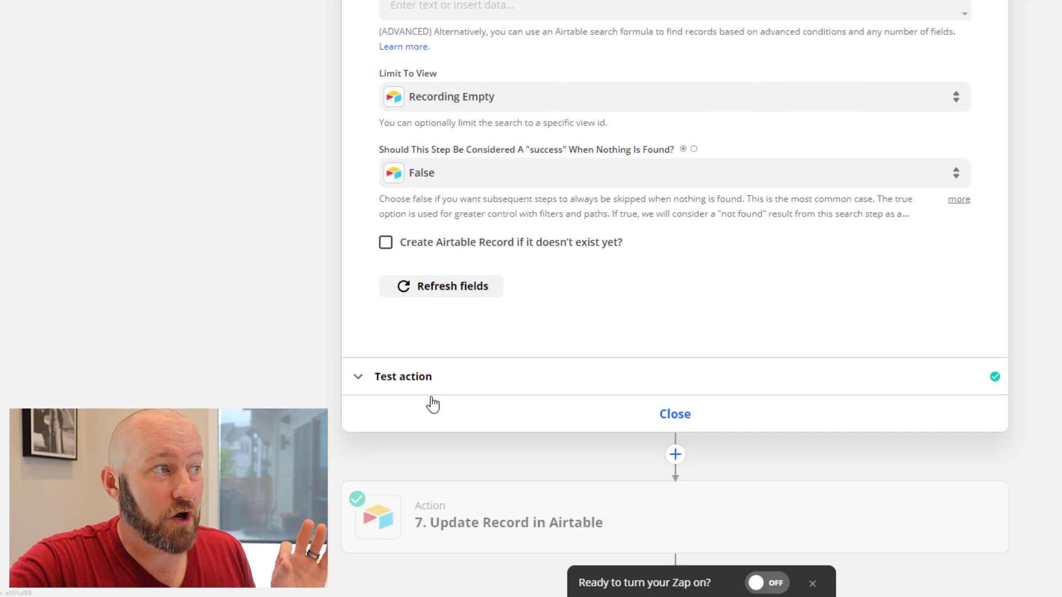
pyautogui.click(432, 386)
pyautogui.scroll(-5, 311, 390)
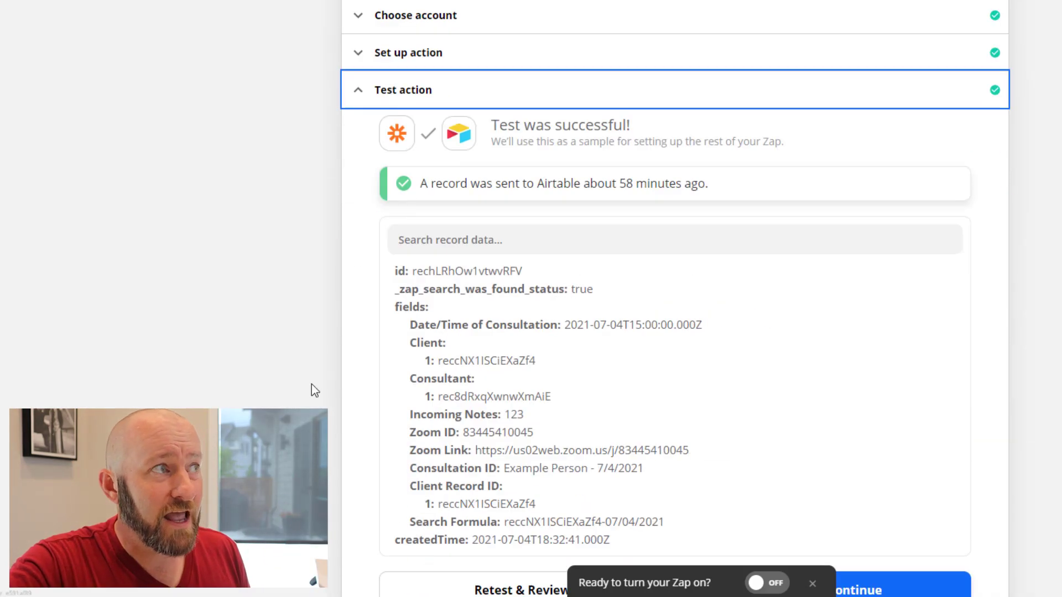
pyautogui.click(394, 58)
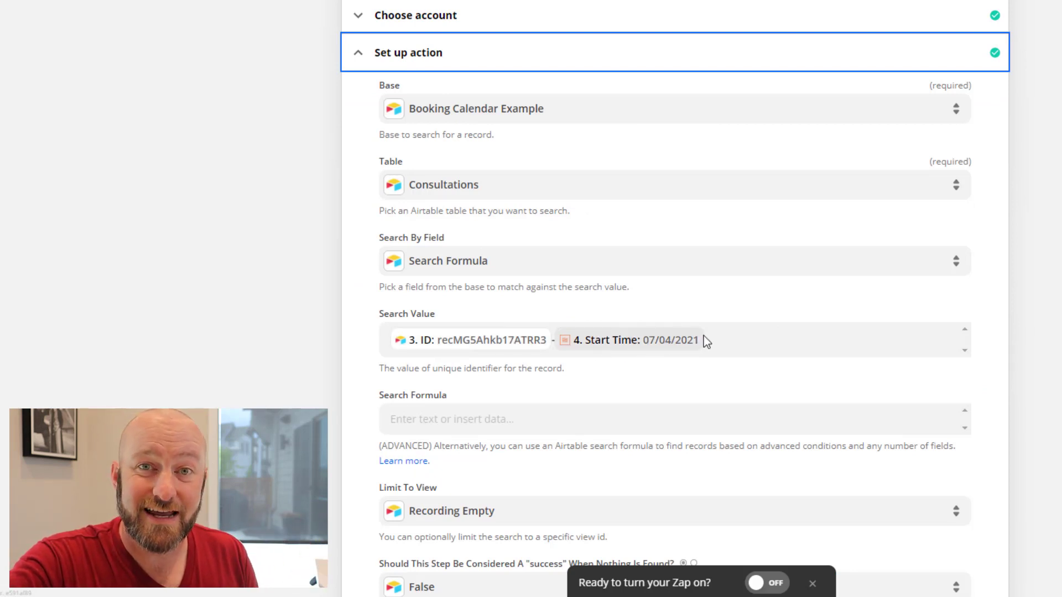
pyautogui.scroll(-7, 244, 325)
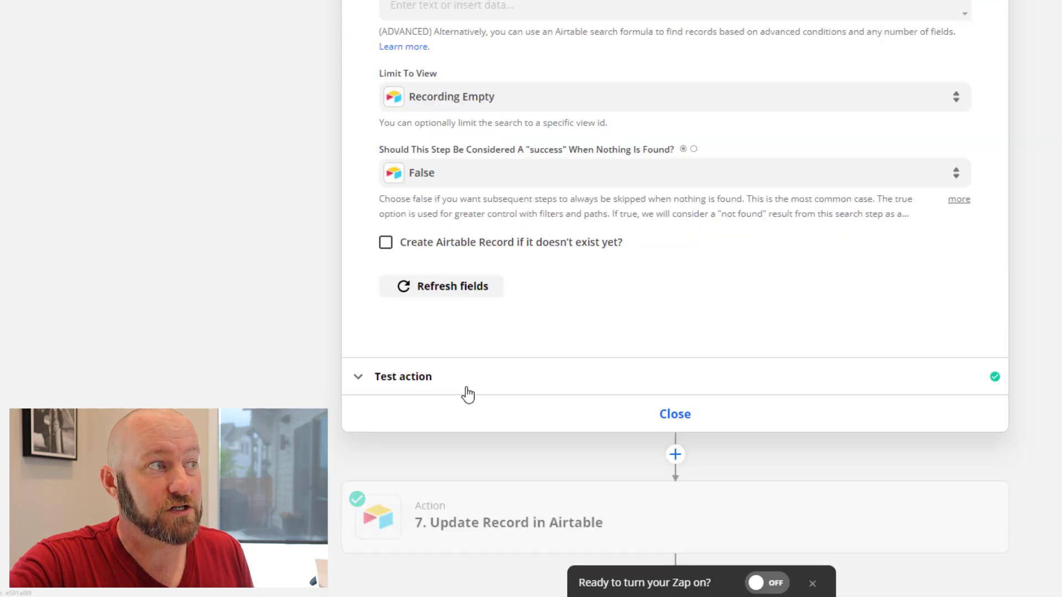
pyautogui.click(476, 384)
pyautogui.scroll(-8, 341, 421)
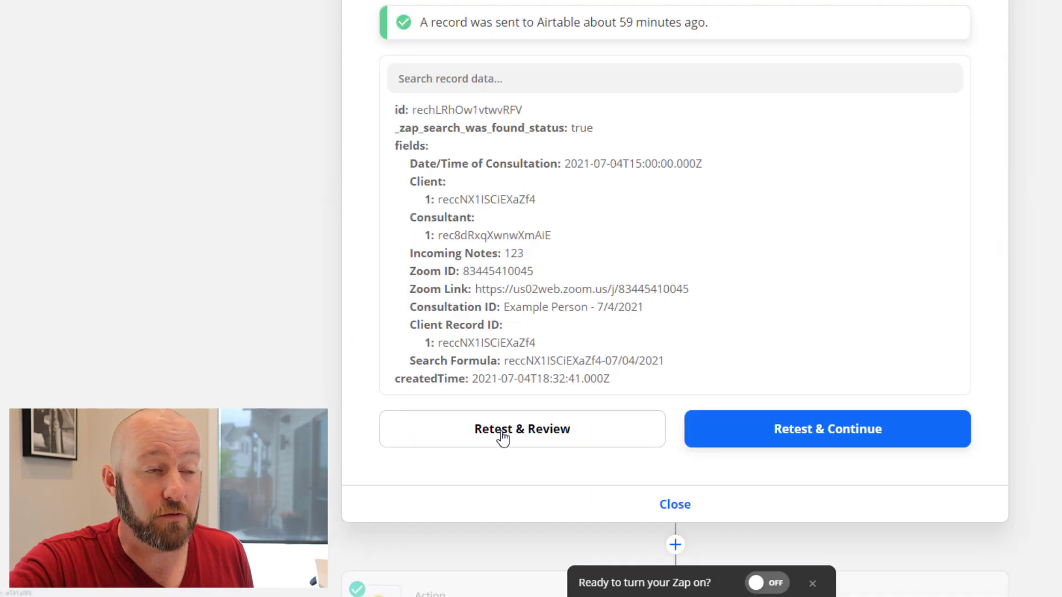
pyautogui.click(499, 437)
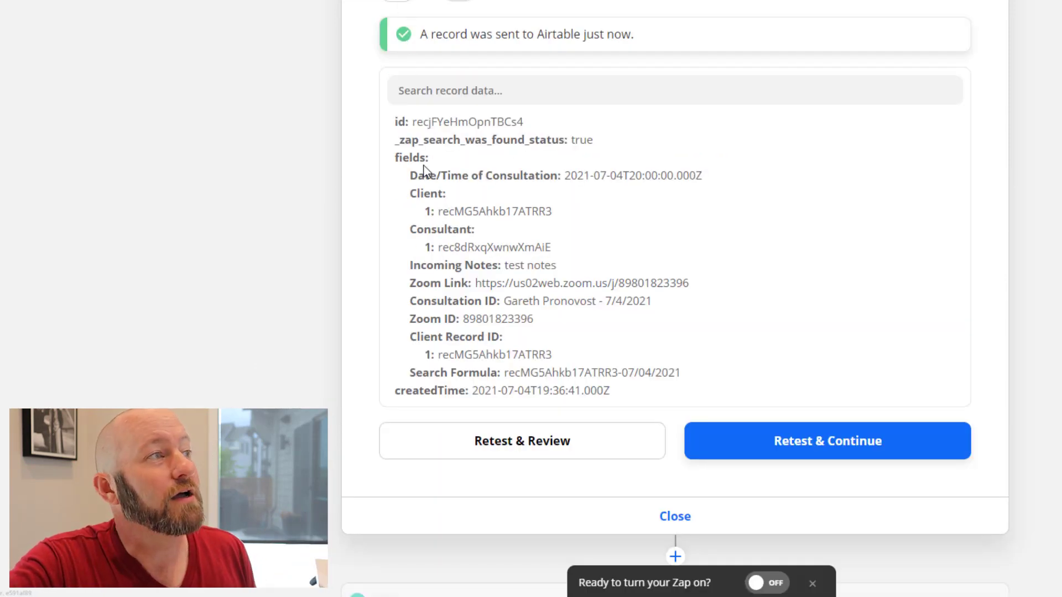
pyautogui.moveTo(404, 140); pyautogui.dragTo(603, 145)
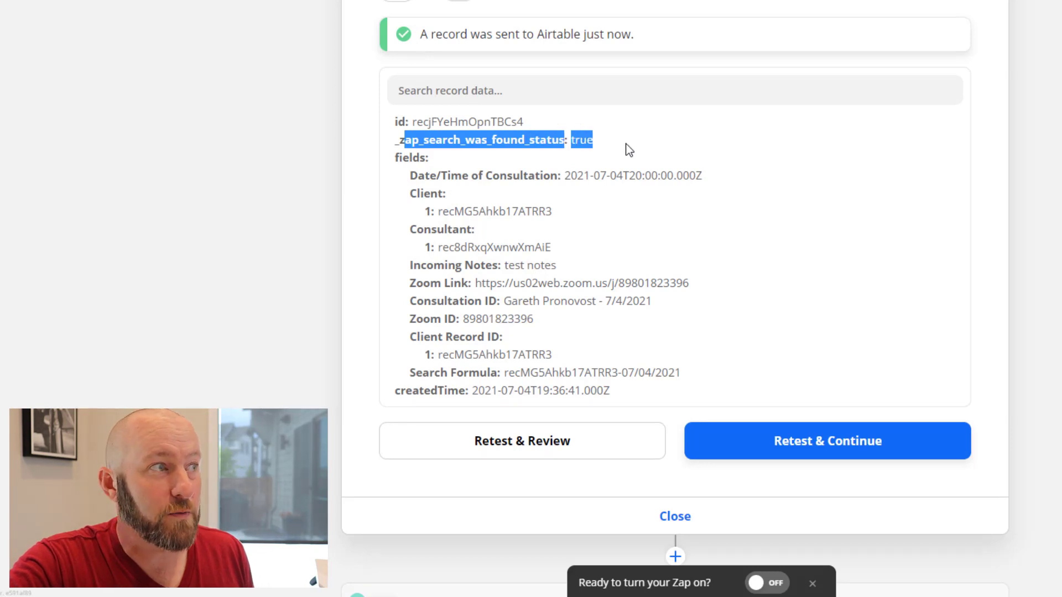
pyautogui.moveTo(503, 301); pyautogui.dragTo(651, 306)
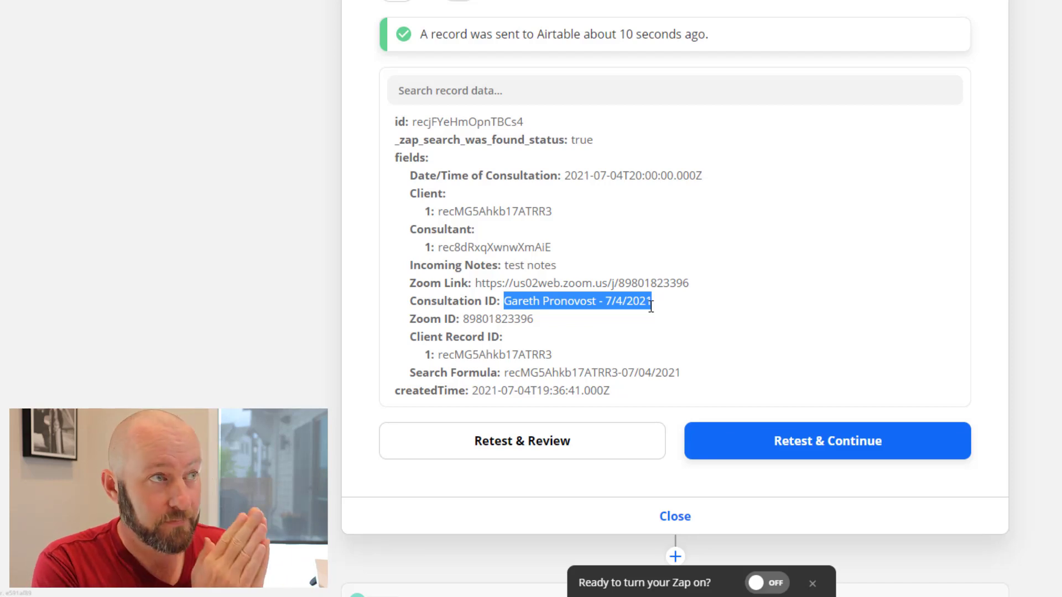
pyautogui.scroll(-2, 396, 331)
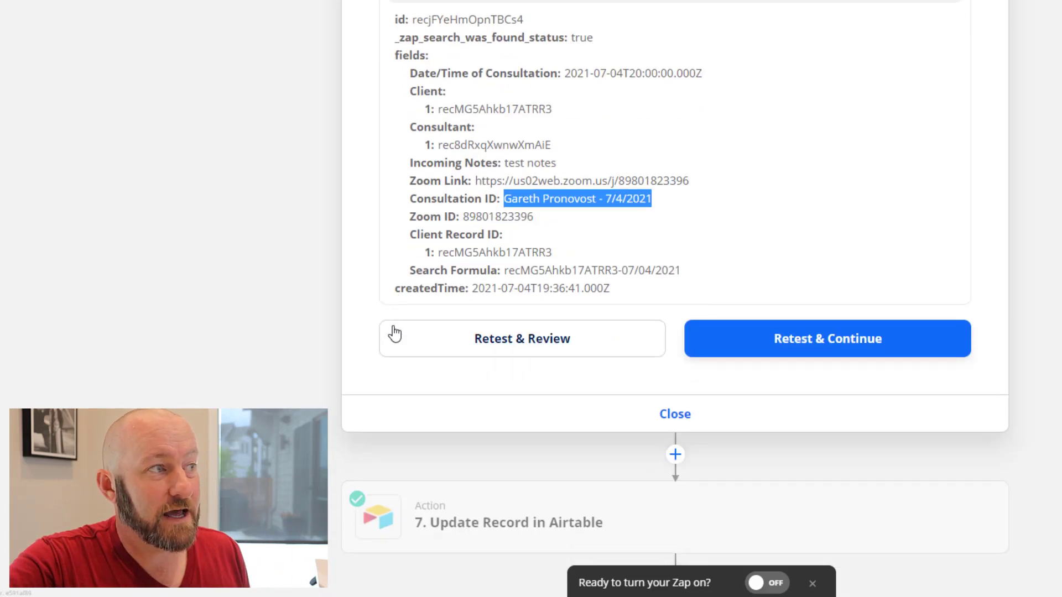
# Expand step 7 Update Record in Airtable, review its app, event and account, then open setup
pyautogui.click(531, 530)
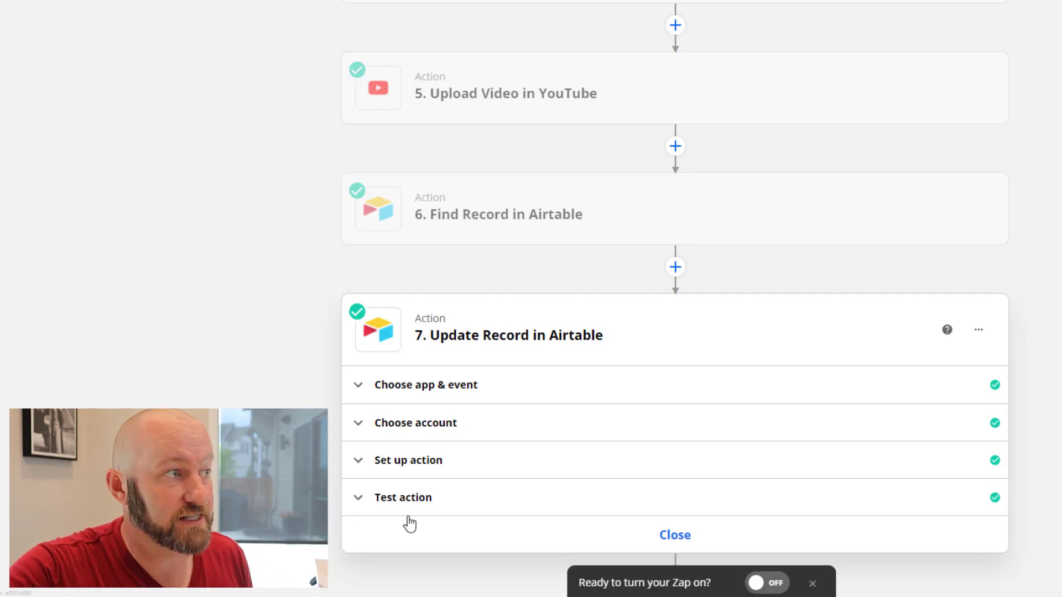
pyautogui.click(400, 388)
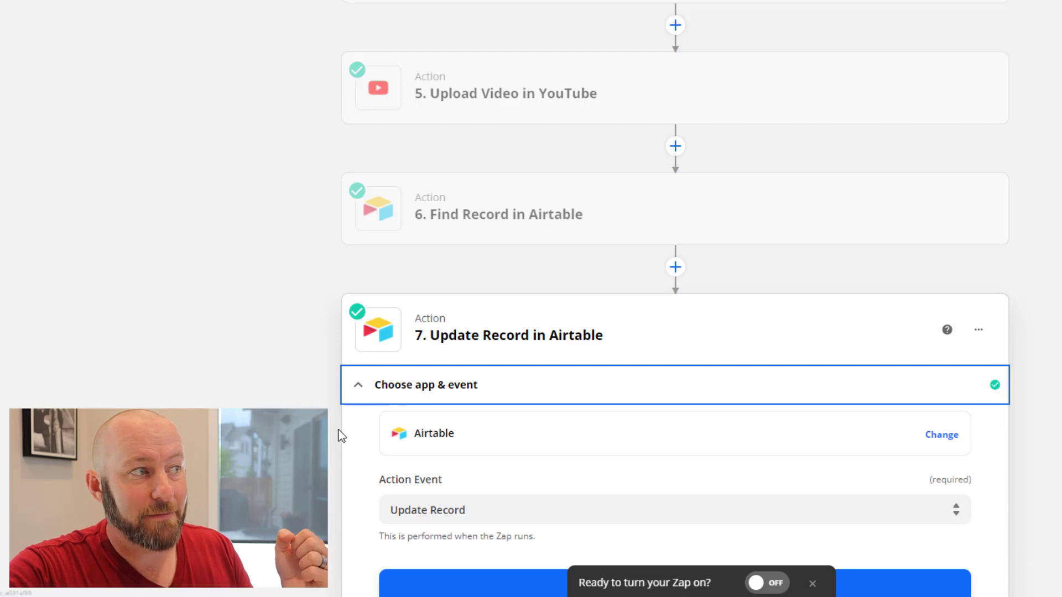
pyautogui.scroll(-3, 338, 433)
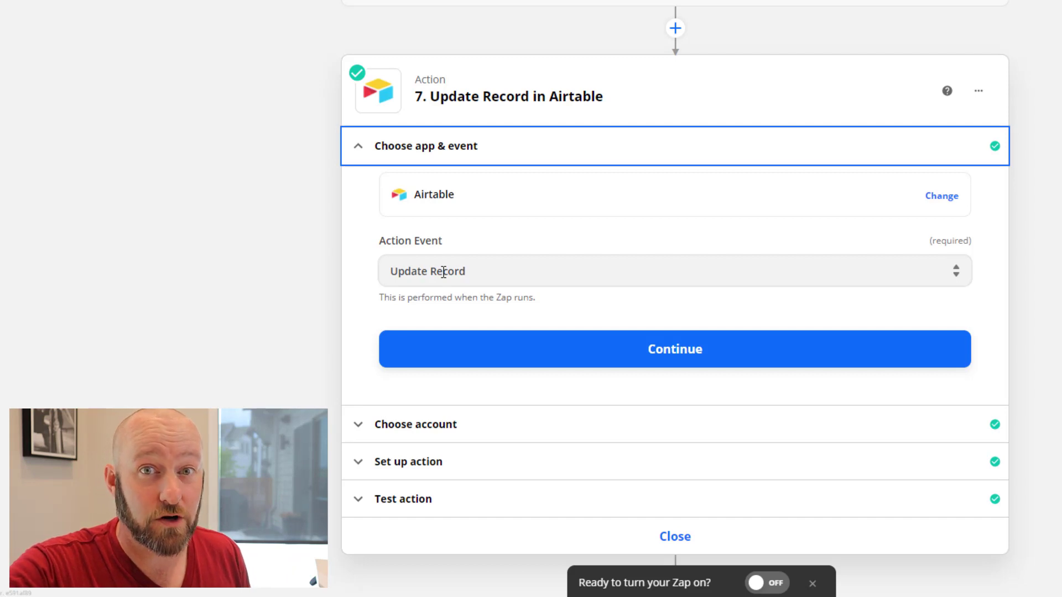
pyautogui.click(412, 423)
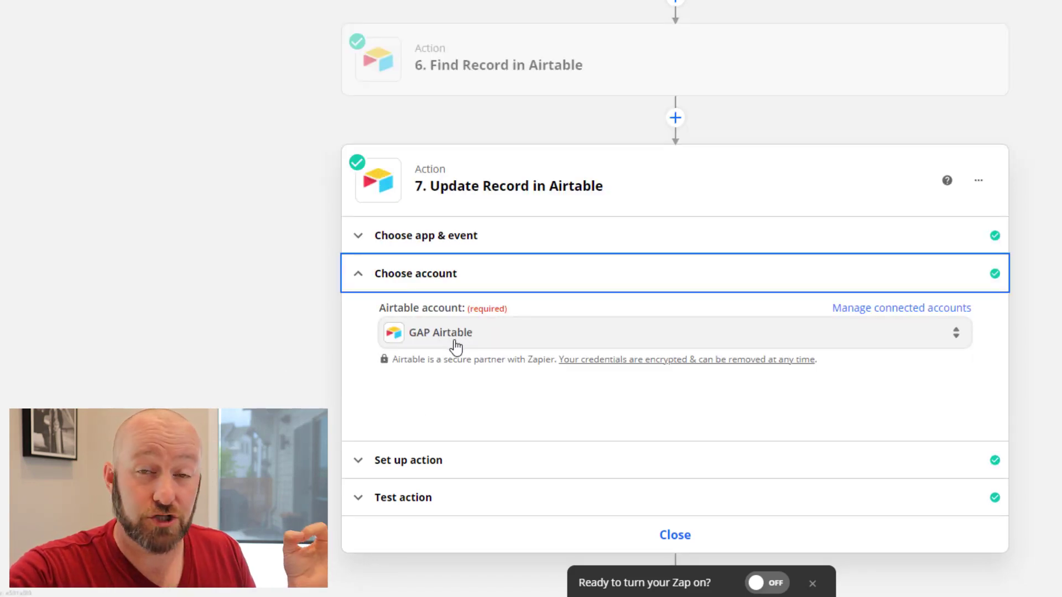
pyautogui.click(432, 470)
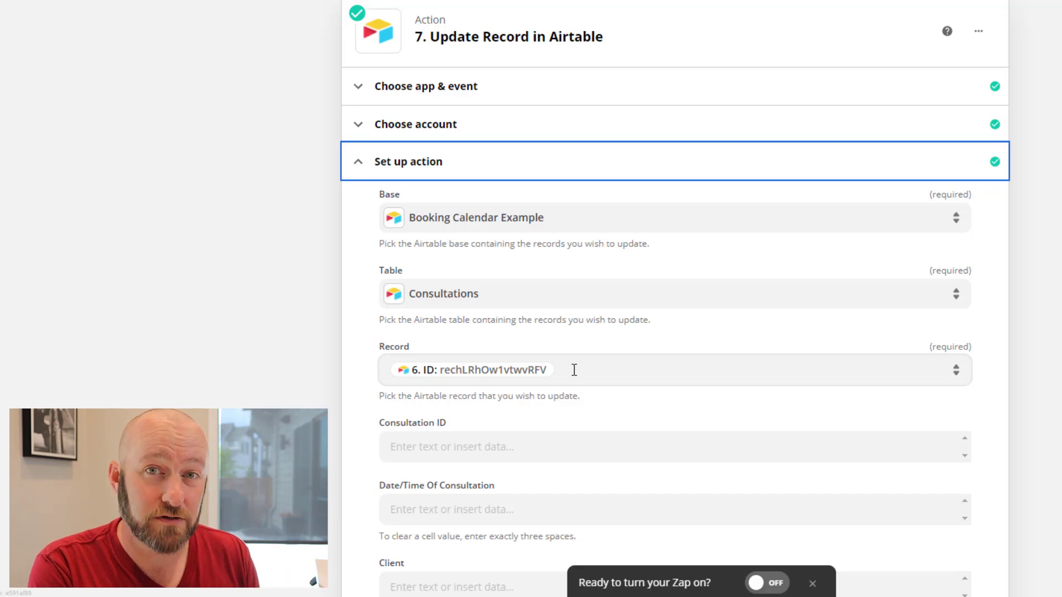
# Set the Record field to the ID from step 6 Find Record
pyautogui.scroll(1, 627, 387)
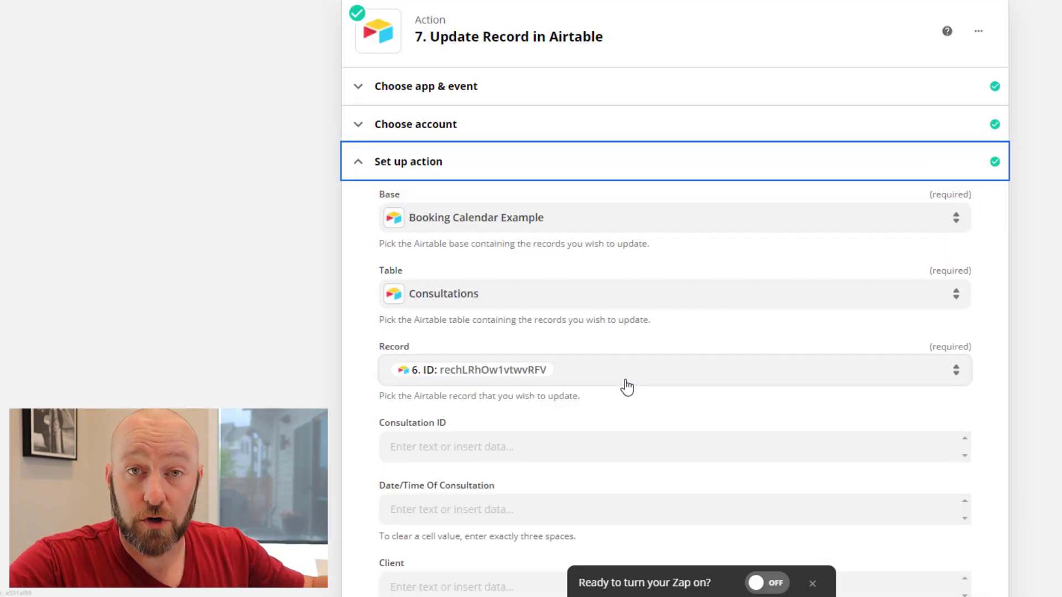
pyautogui.click(621, 374)
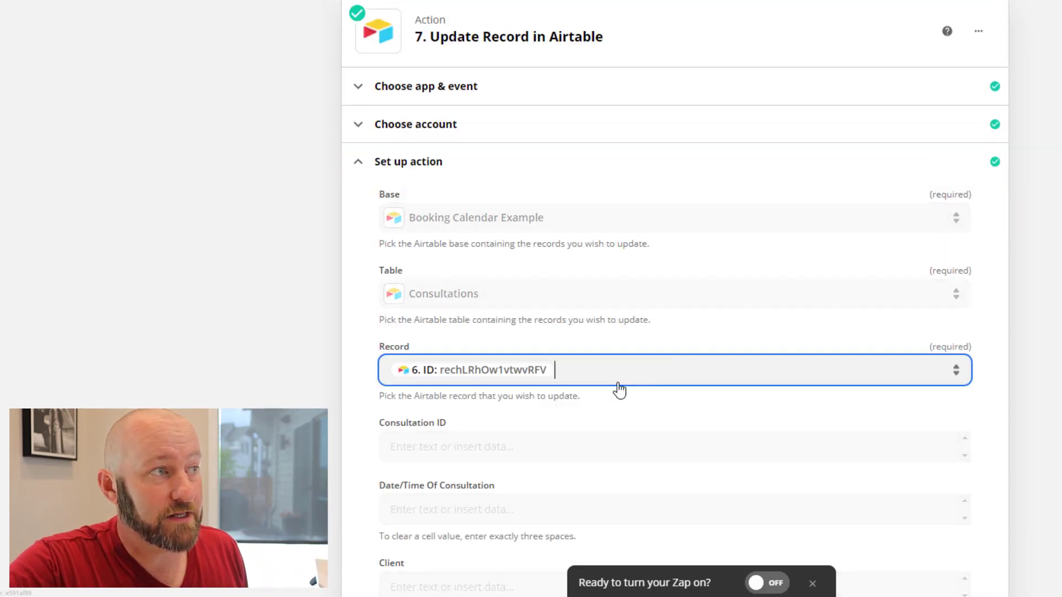
pyautogui.click(568, 369)
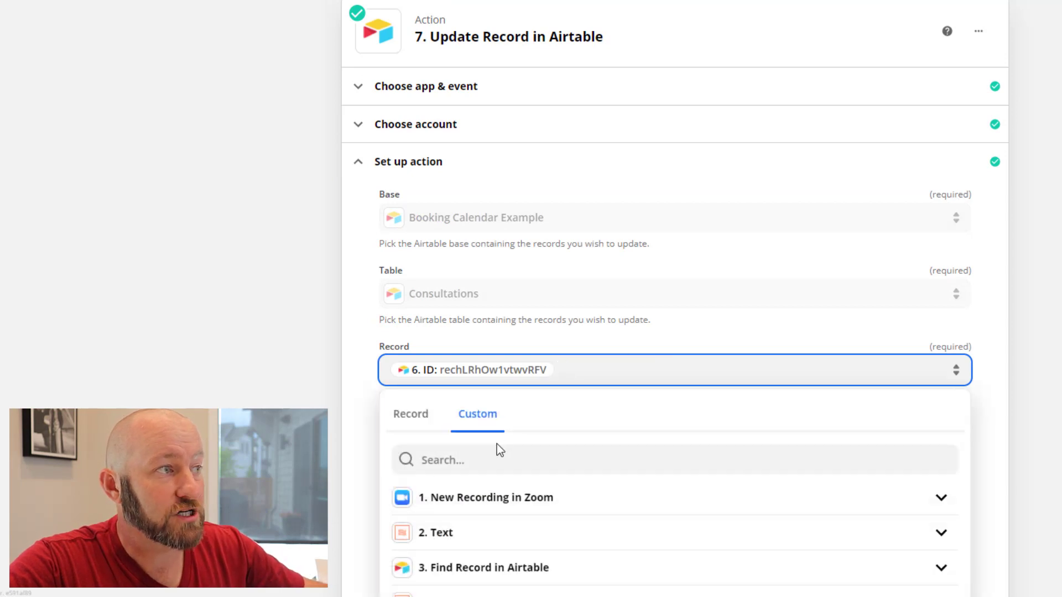
pyautogui.scroll(-5, 685, 524)
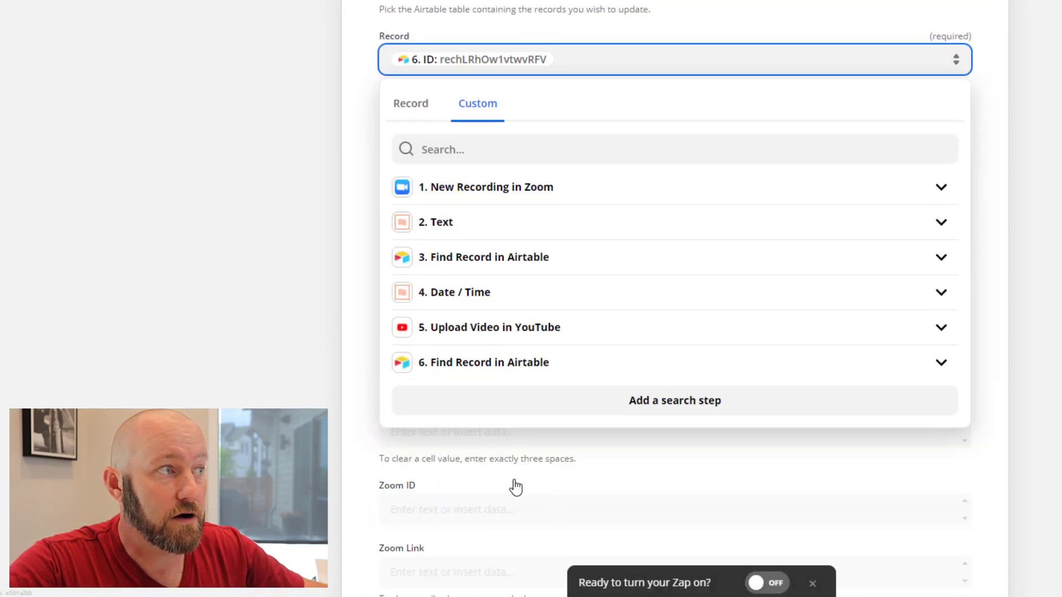
pyautogui.click(451, 365)
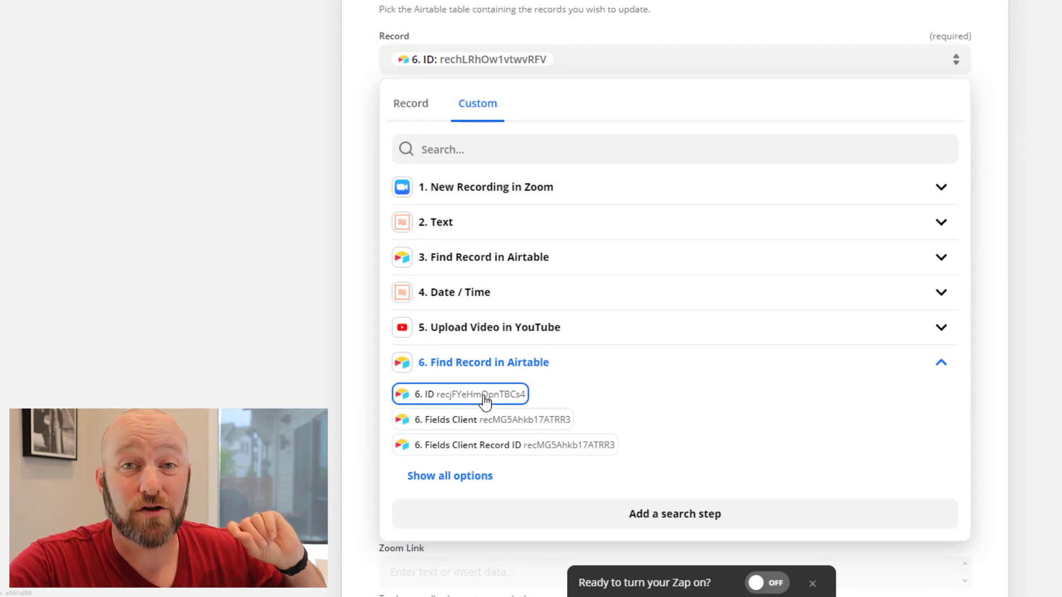
pyautogui.click(1007, 267)
pyautogui.scroll(-14, 584, 160)
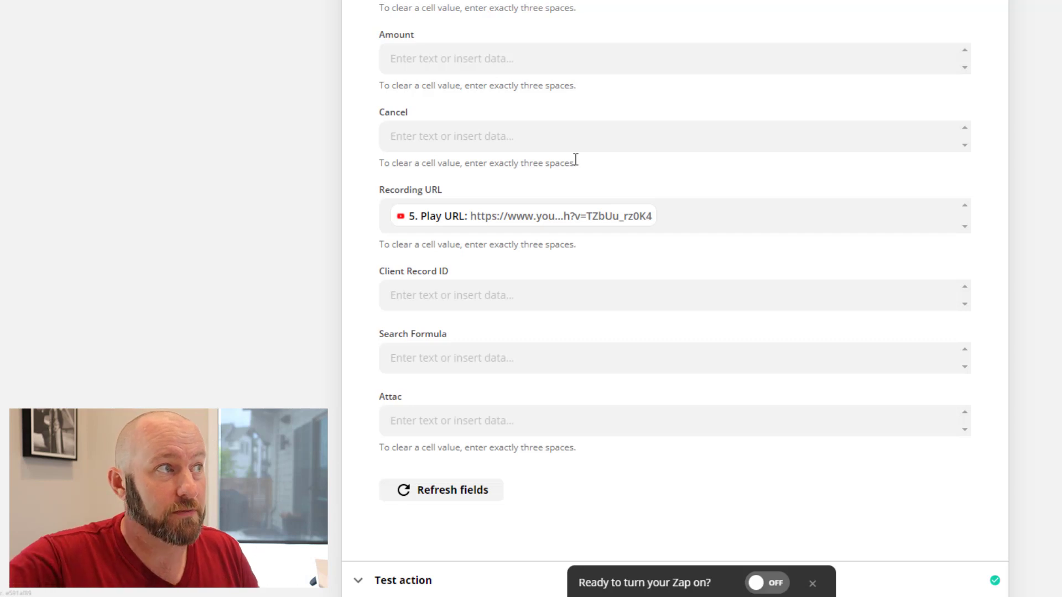
# Map Recording URL to the Play URL from step 5 Upload Video in YouTube
pyautogui.click(731, 224)
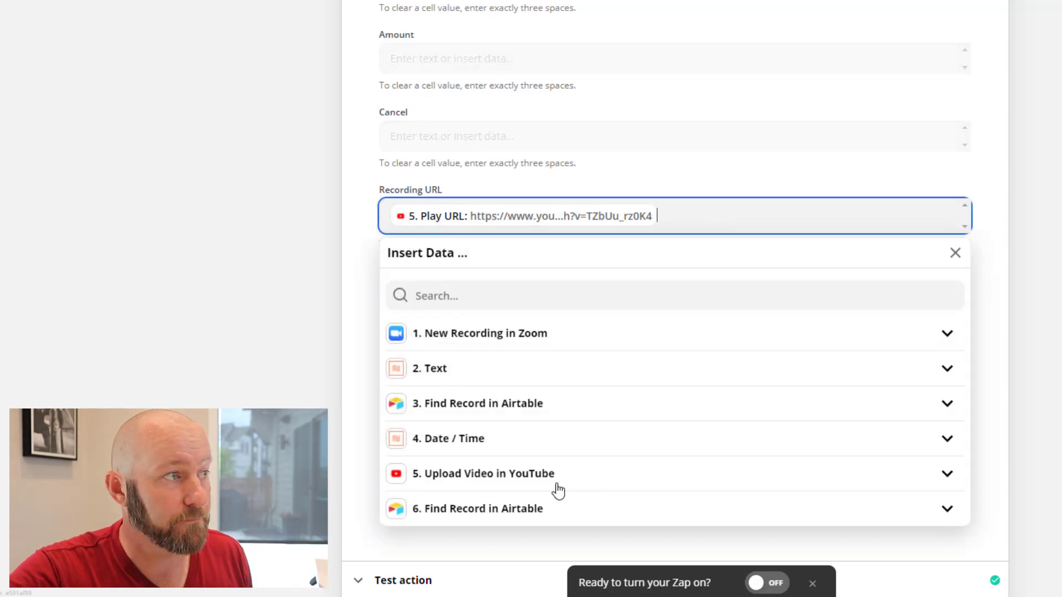
pyautogui.click(492, 477)
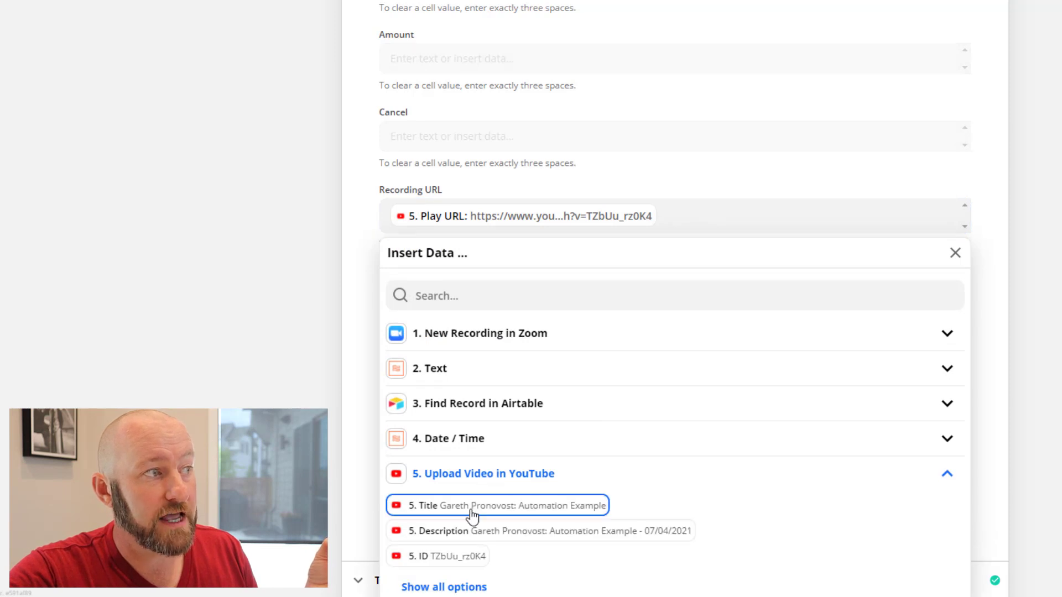
pyautogui.click(452, 587)
pyautogui.scroll(-3, 936, 422)
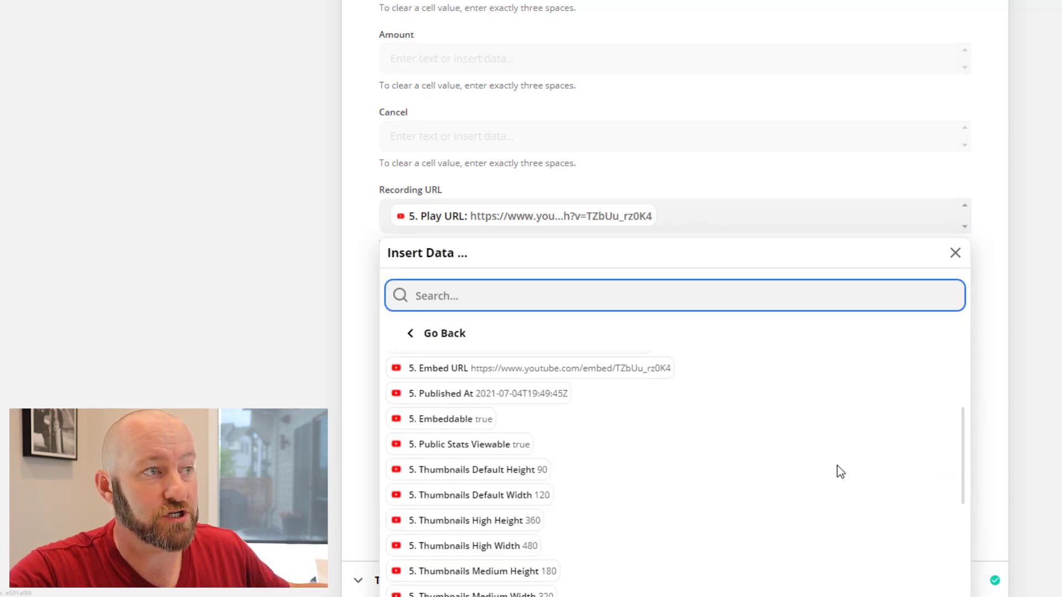
pyautogui.scroll(3, 935, 451)
pyautogui.scroll(-2, 1010, 439)
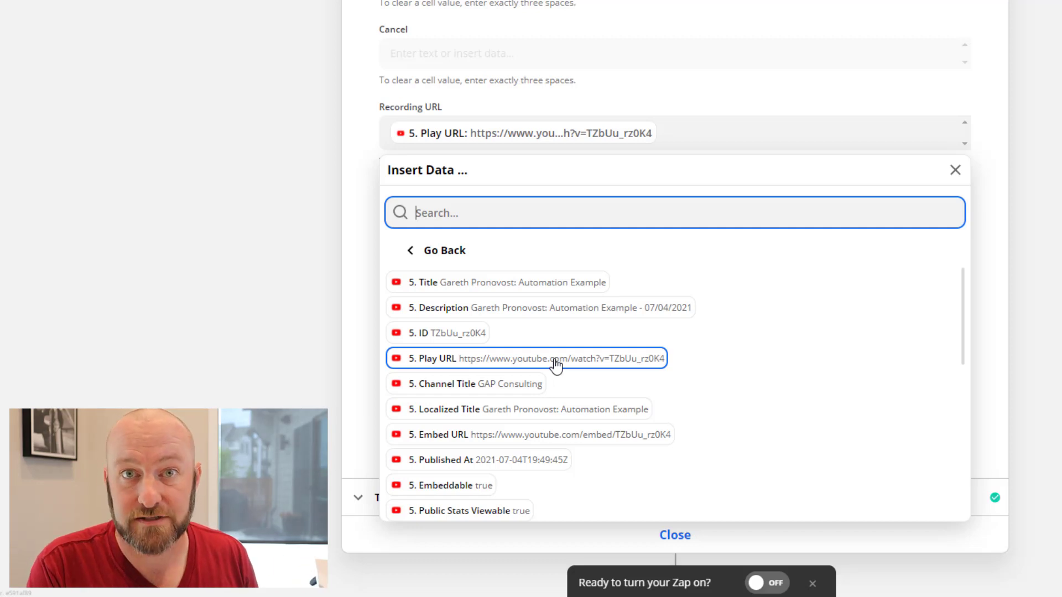
pyautogui.click(973, 308)
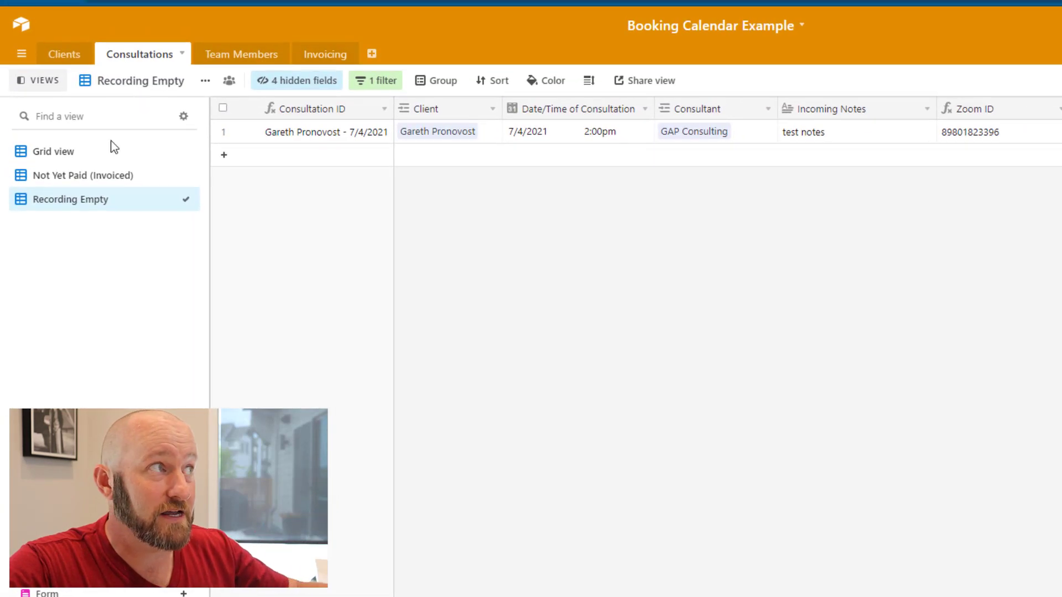
# In Grid view, select the last consultation row's Recording URL cell
pyautogui.click(86, 151)
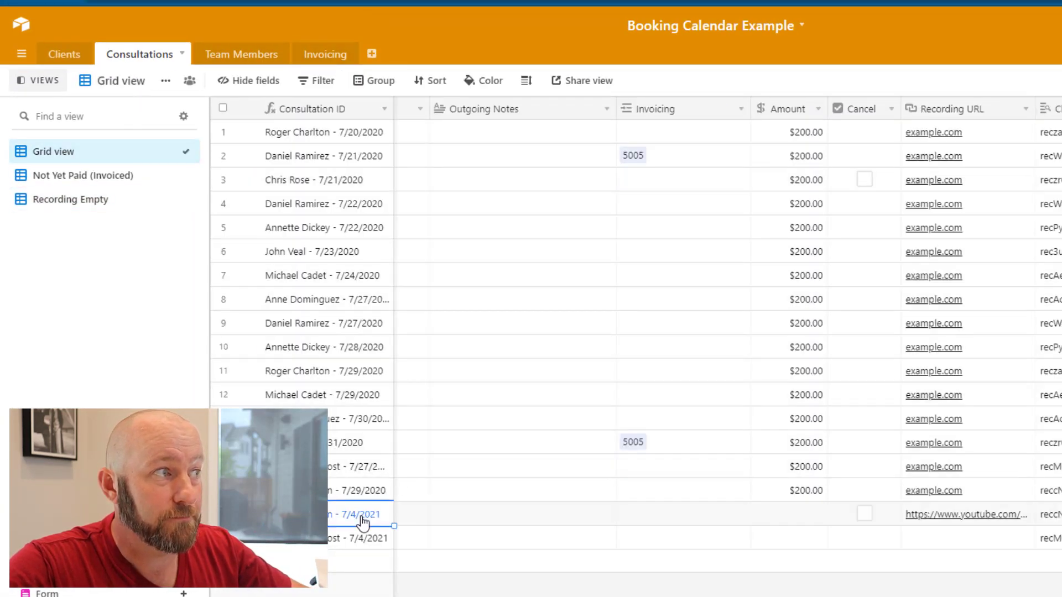
pyautogui.click(401, 514)
pyautogui.press('Down')
pyautogui.press('Right')
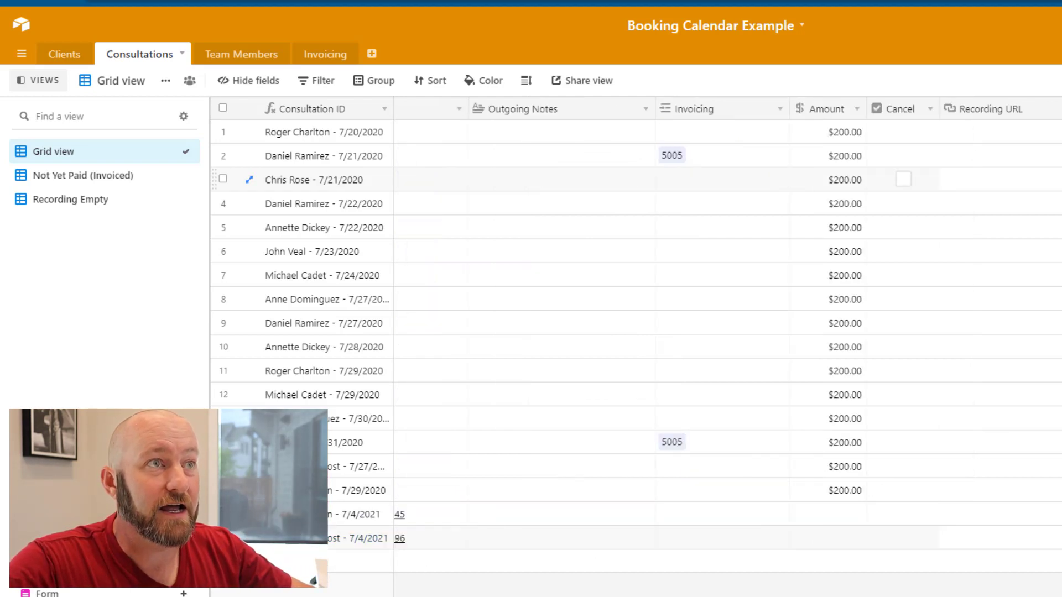
pyautogui.hscroll(10, 1025, 548)
pyautogui.click(998, 536)
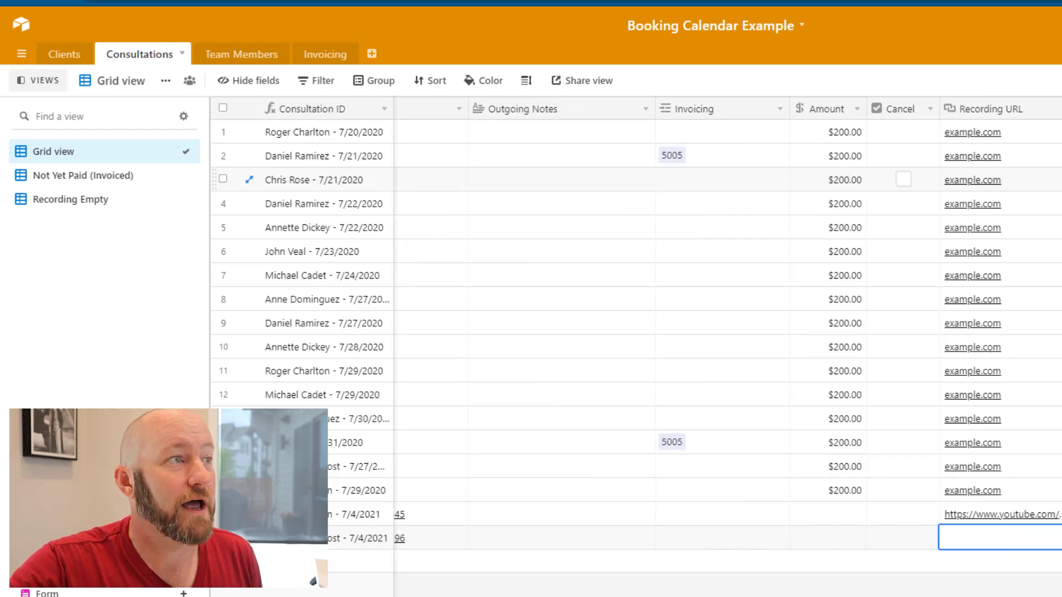
# Retest step 7, then open the YouTube link now stored in the newest record's Recording URL
pyautogui.click(354, 1)
pyautogui.scroll(-3, 532, 578)
pyautogui.click(429, 512)
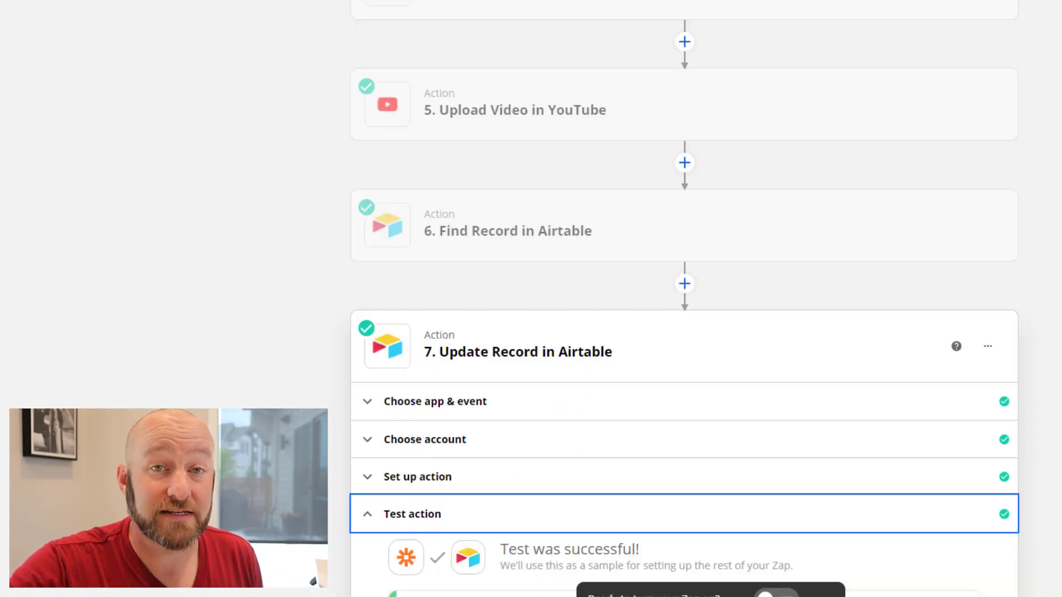
pyautogui.scroll(-3, 360, 569)
pyautogui.click(523, 580)
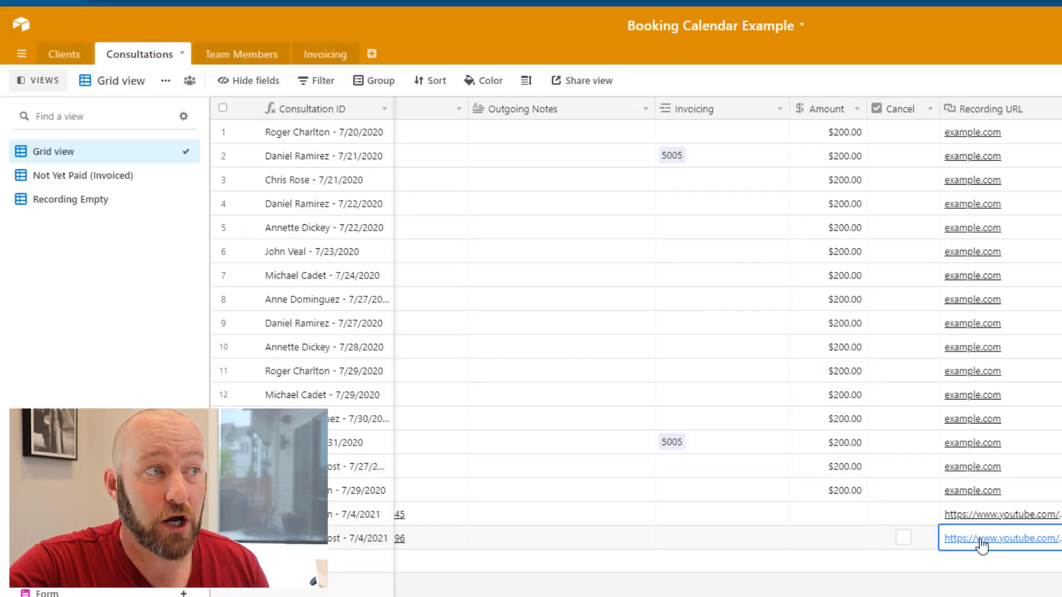
pyautogui.click(980, 539)
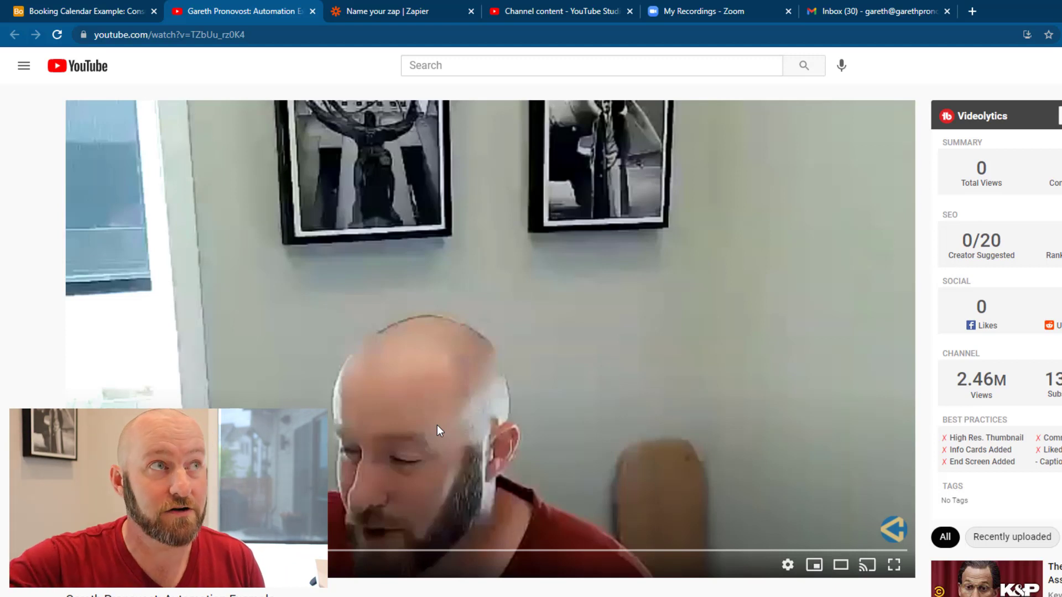
# Delete the consultation's cloud recording in Zoom's My Recordings, then return to the YouTube video
pyautogui.click(690, 14)
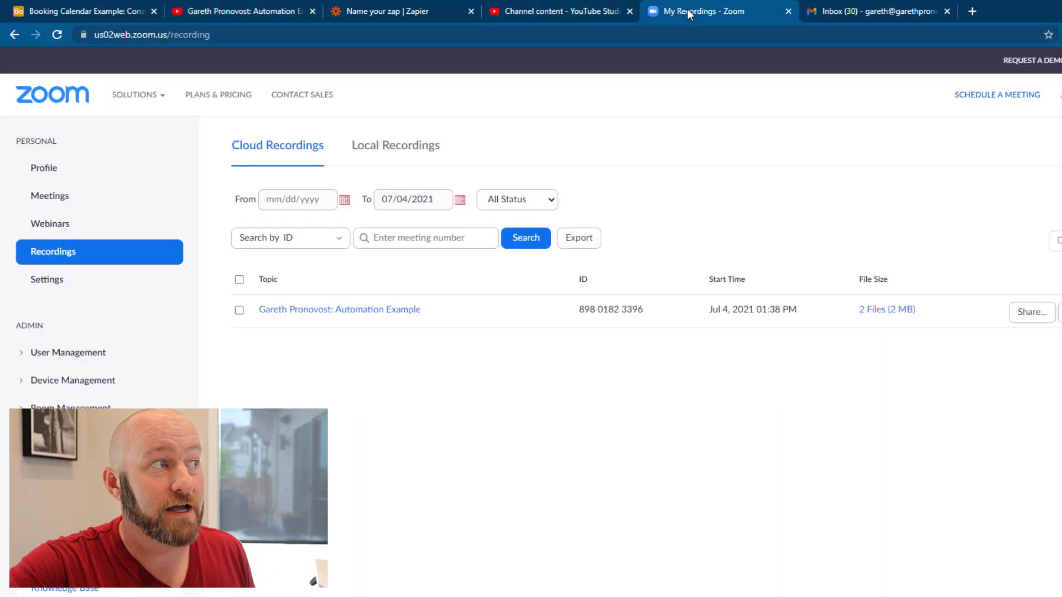
pyautogui.click(239, 310)
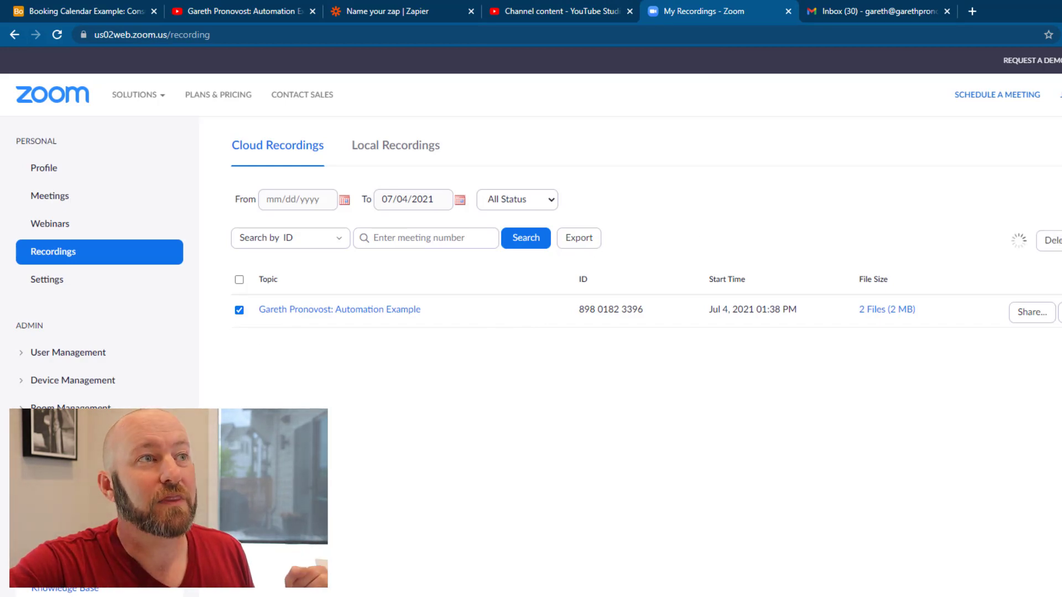
pyautogui.click(1051, 240)
pyautogui.click(731, 430)
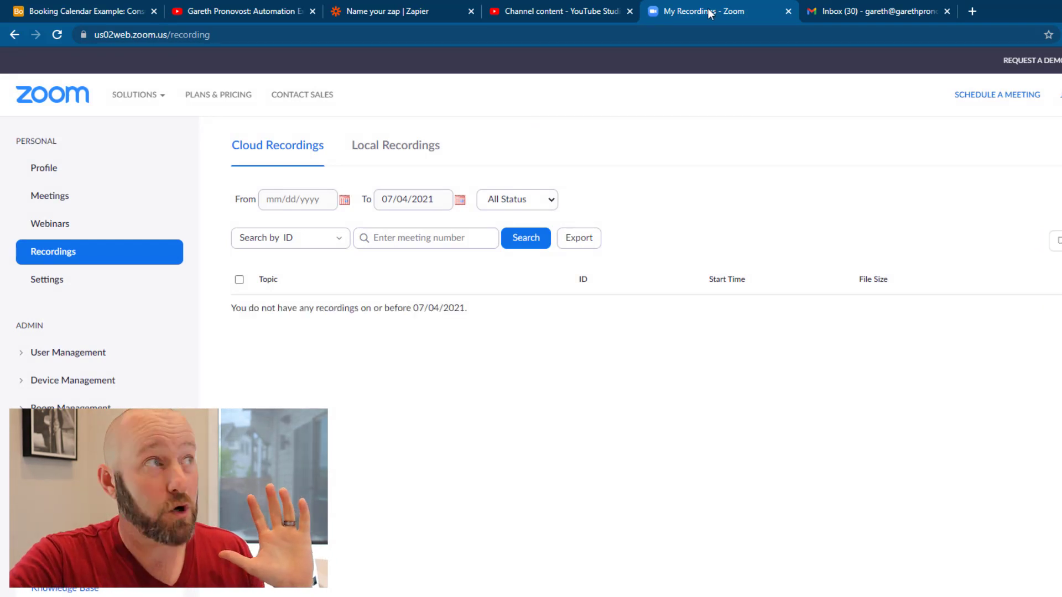
pyautogui.click(216, 10)
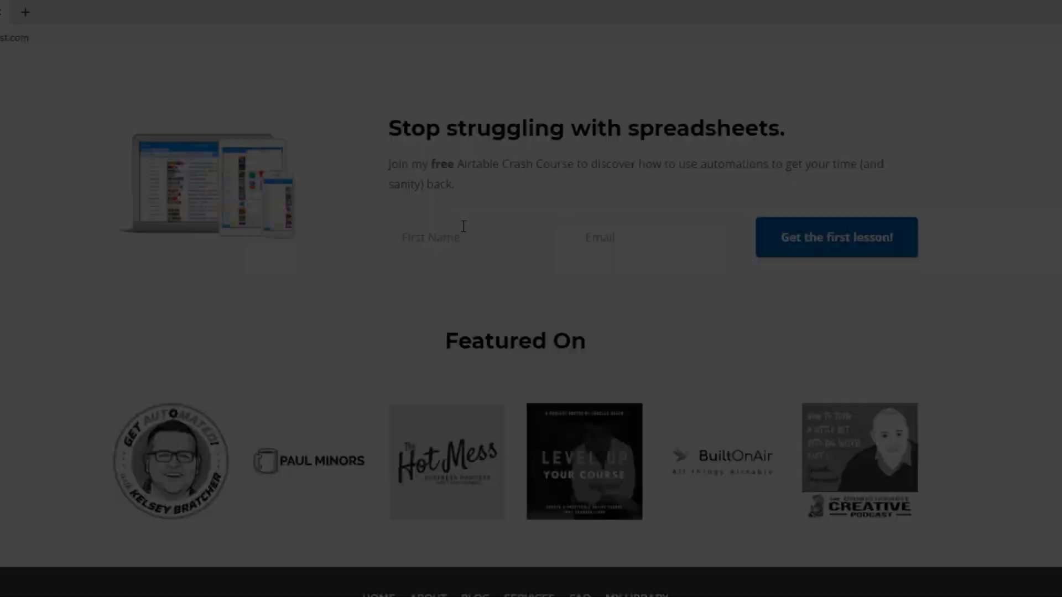
# Begin signing up for the free Airtable Crash Course by selecting the First Name field
pyautogui.click(463, 237)
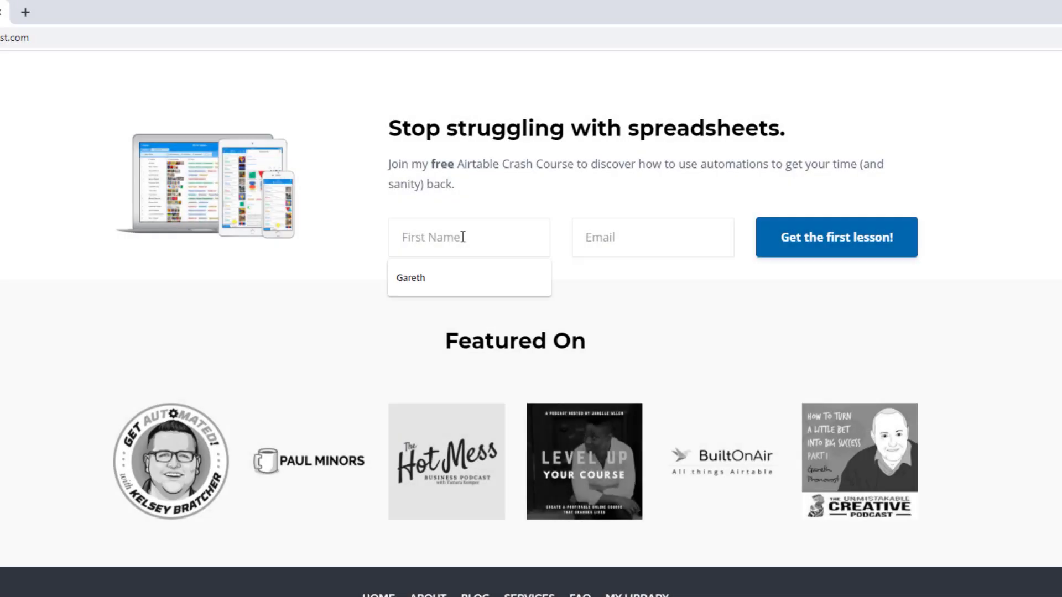